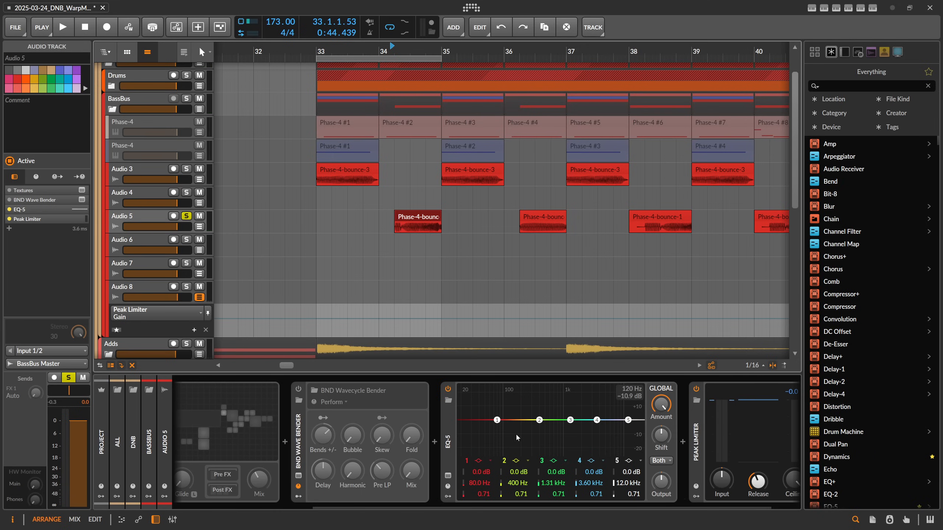
Enable the Textures device at the start of Audio 5's device chain.
{"action": "key", "text": "space"}
{"action": "key", "text": "space"}
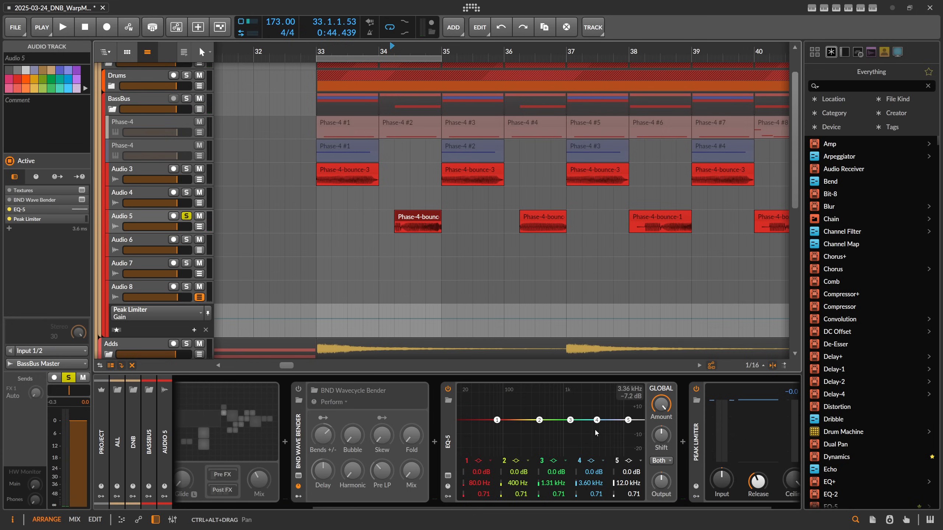
{"action": "left_click_drag", "start_coordinate": [529, 506], "coordinate": [335, 507]}
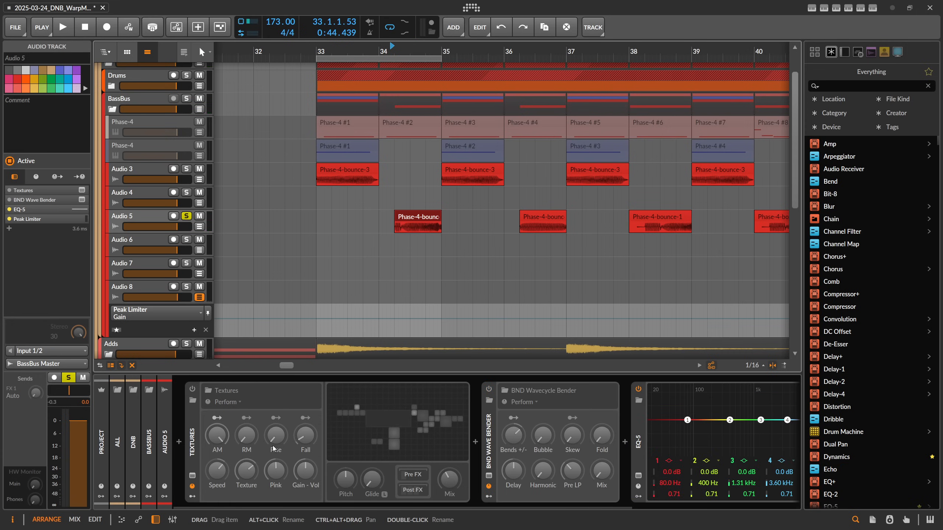
{"action": "left_click", "coordinate": [194, 417]}
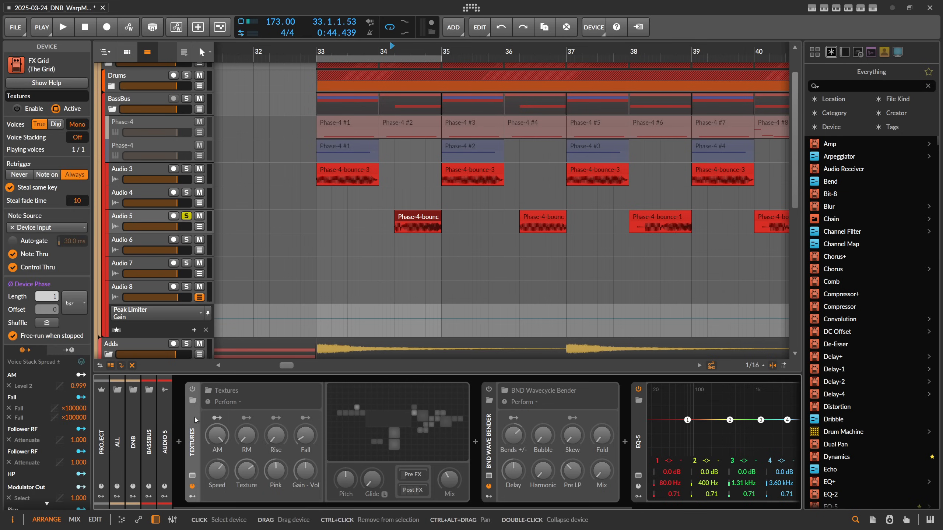
{"action": "left_click", "coordinate": [193, 389]}
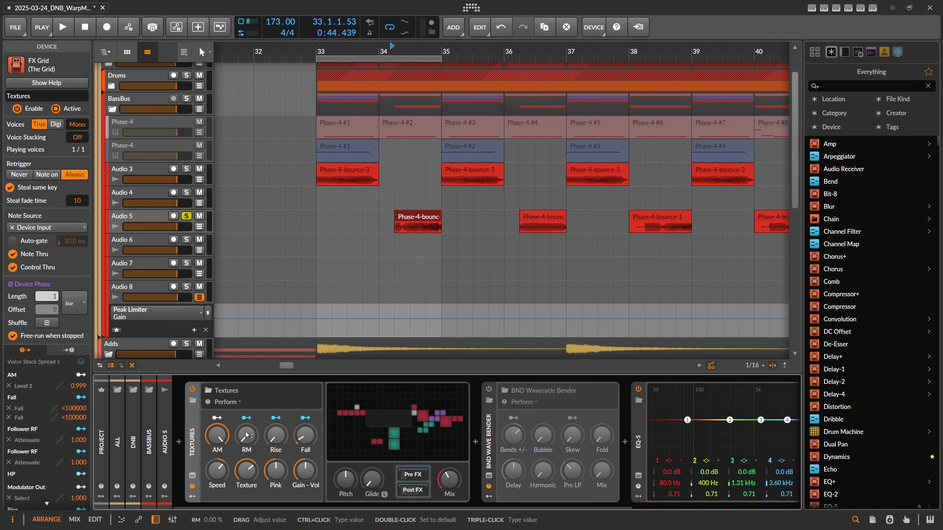
Play back the section to audition the Textures device at full mix.
{"action": "key", "text": "space"}
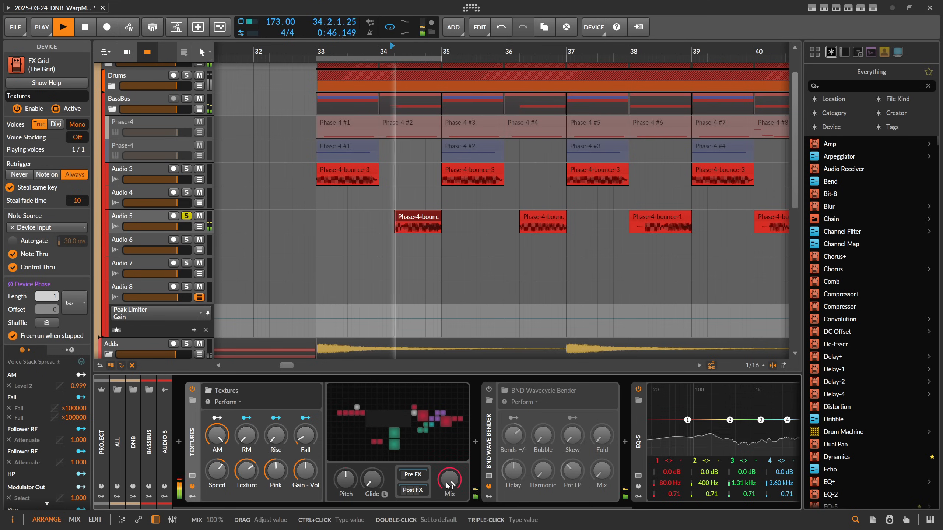
{"action": "key", "text": "space"}
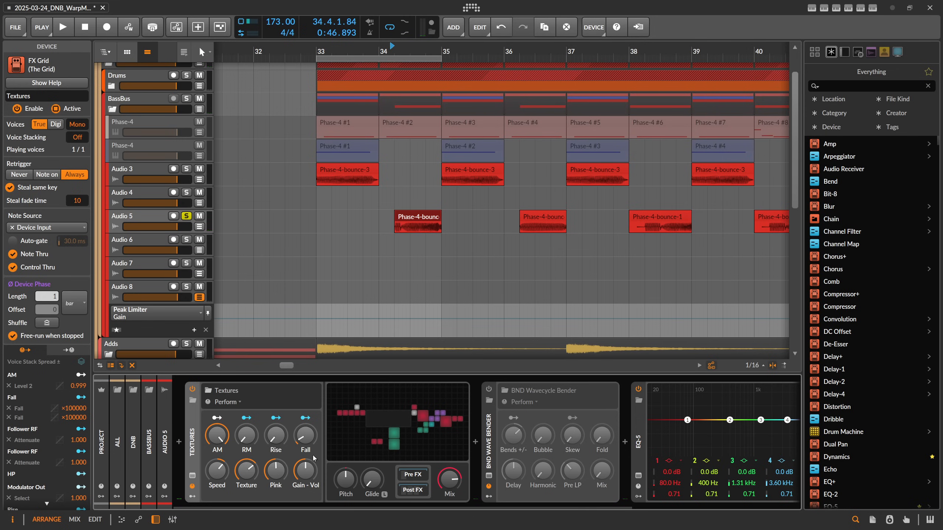
{"action": "left_click_drag", "start_coordinate": [454, 481], "coordinate": [455, 460]}
{"action": "key", "text": "space"}
{"action": "key", "text": "space"}
Open the Textures Post FX chain and lower EQ-5 band 1's frequency to 20 Hz.
{"action": "left_click", "coordinate": [412, 490]}
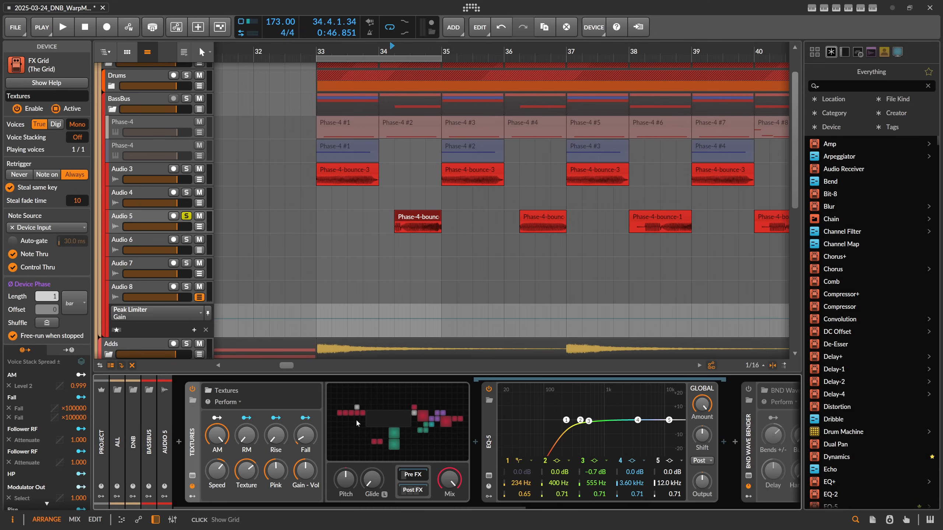
{"action": "left_click_drag", "start_coordinate": [566, 421], "coordinate": [485, 422]}
{"action": "key", "text": "space"}
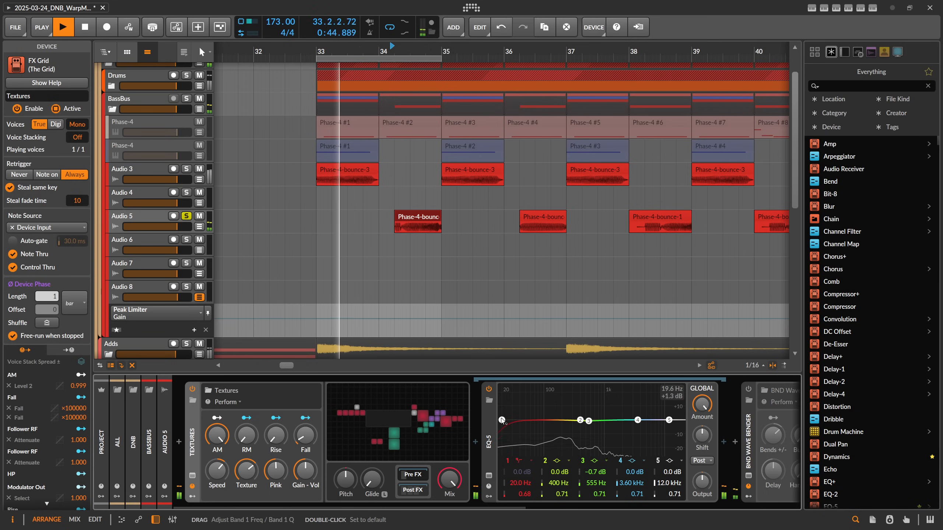
{"action": "key", "text": "space"}
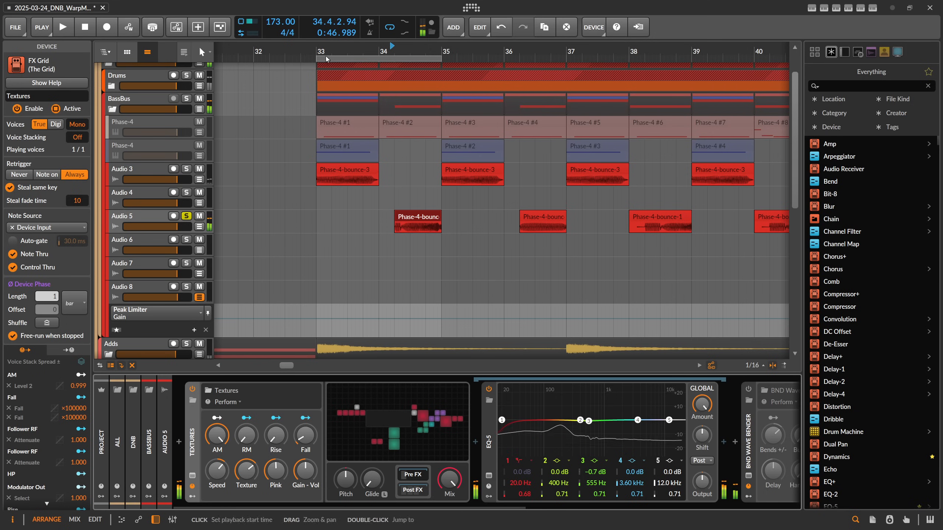
Set a loop region starting at 34.2.1.00, 0.3.0.00 long, and start playback.
{"action": "left_click_drag", "start_coordinate": [318, 59], "coordinate": [394, 62]}
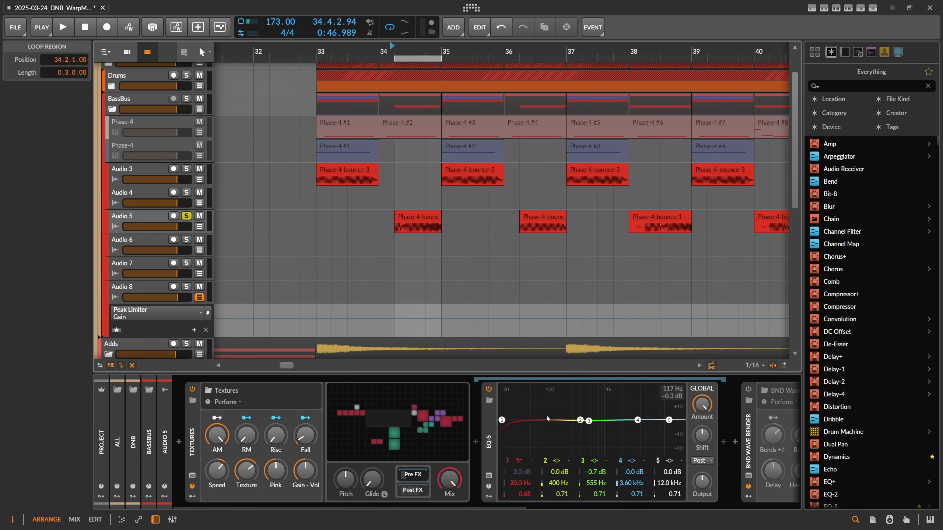
{"action": "key", "text": "space"}
Raise EQ-5 band 1 to 209 Hz and boost band 4 by 12.8 dB at 2.04 kHz.
{"action": "left_click_drag", "start_coordinate": [503, 422], "coordinate": [563, 425]}
{"action": "left_click_drag", "start_coordinate": [637, 420], "coordinate": [622, 402]}
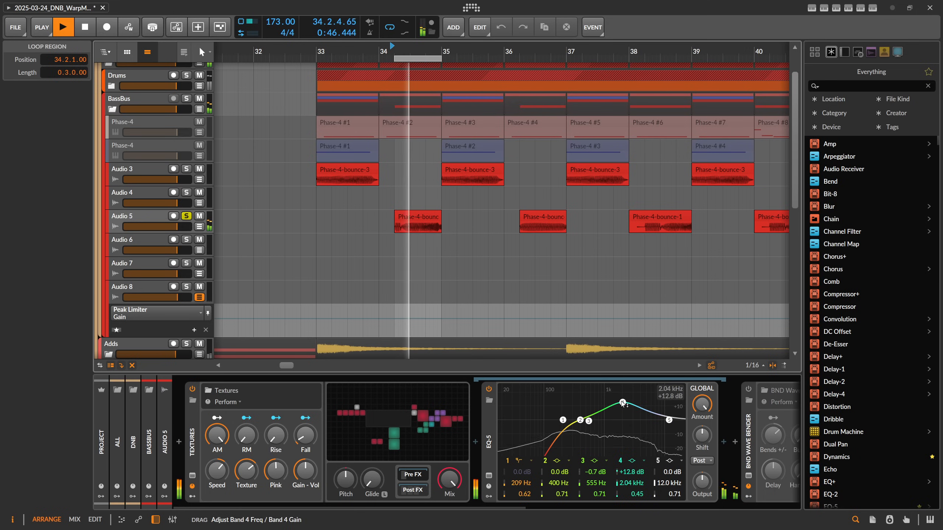
{"action": "key", "text": "space"}
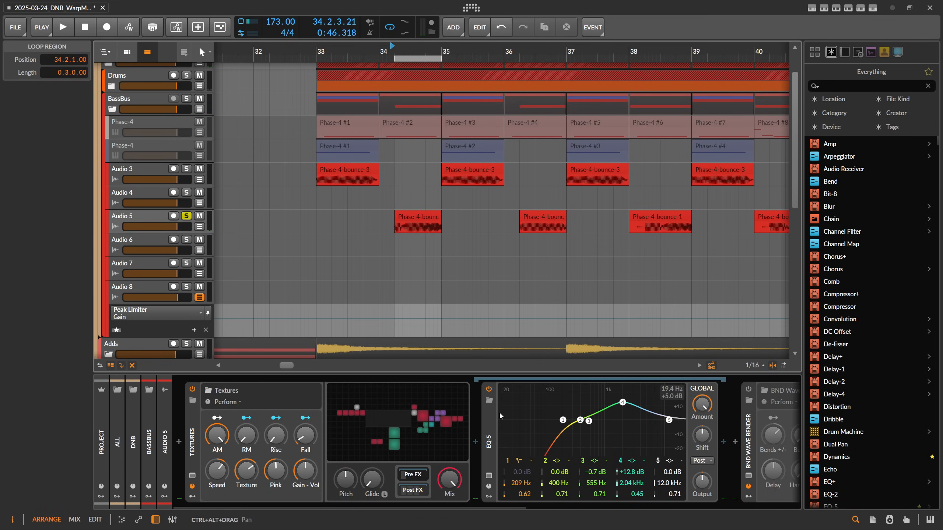
Lower the Textures Mix to about 32% and close its FX chain view.
{"action": "left_click_drag", "start_coordinate": [449, 479], "coordinate": [449, 492]}
{"action": "key", "text": "space"}
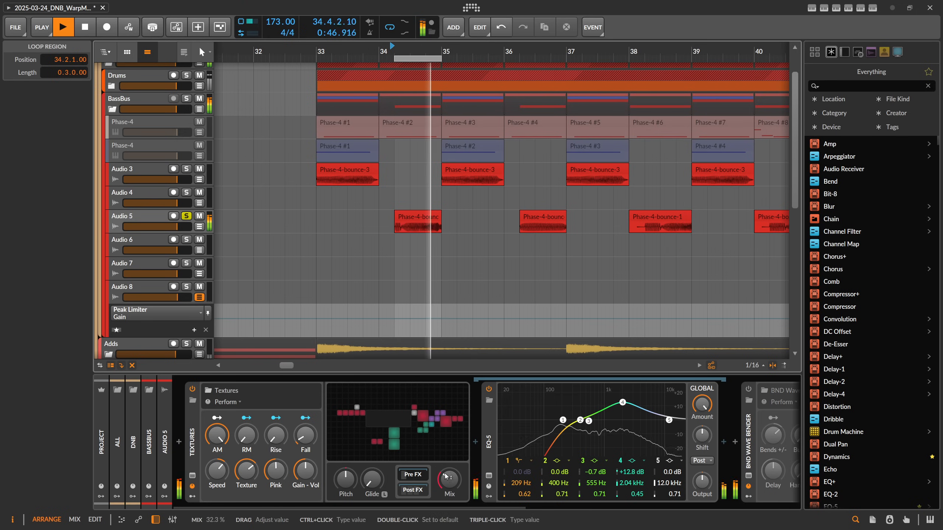
{"action": "key", "text": "space"}
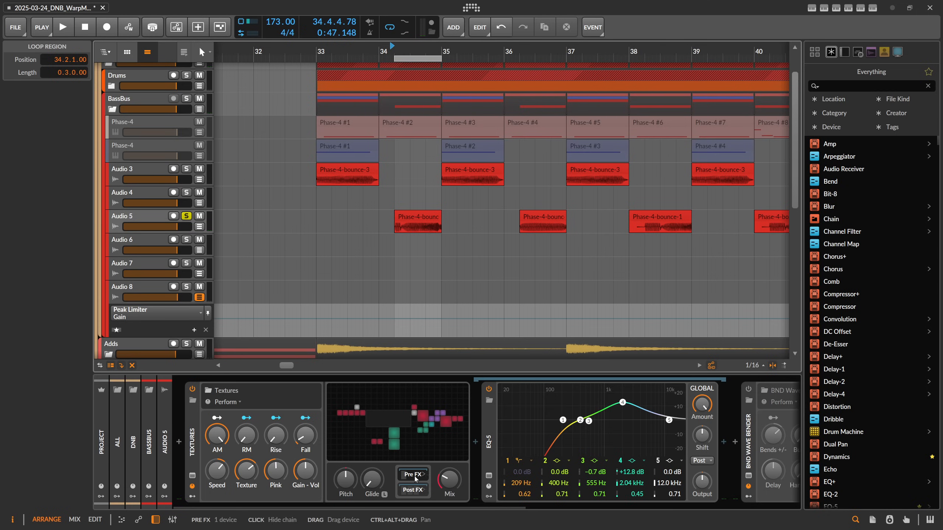
{"action": "left_click", "coordinate": [413, 474]}
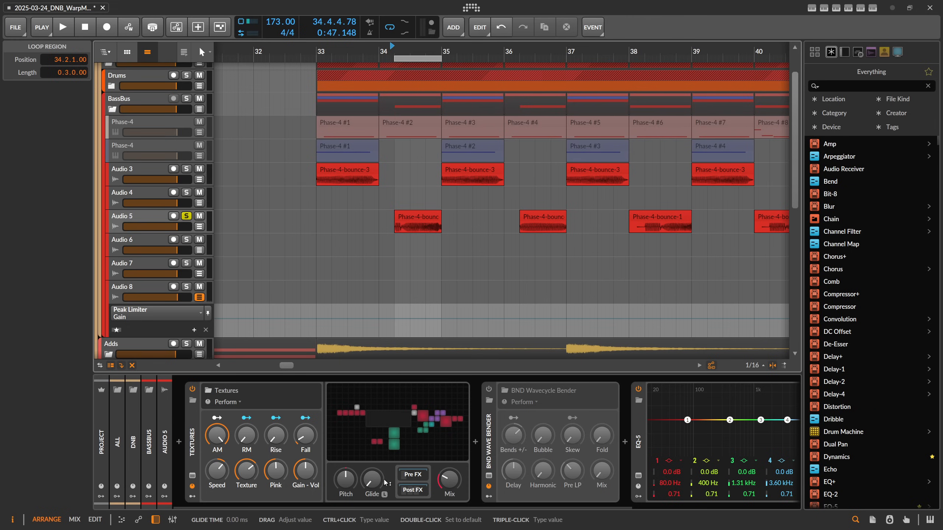
Enable the BND Wavecycle Bender device, opening and cancelling its preset browser.
{"action": "key", "text": "space"}
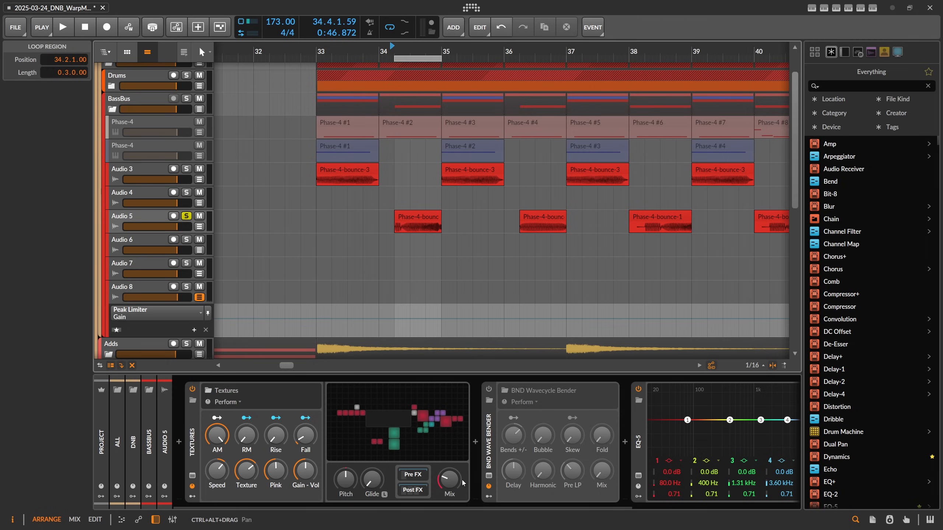
{"action": "left_click", "coordinate": [488, 389]}
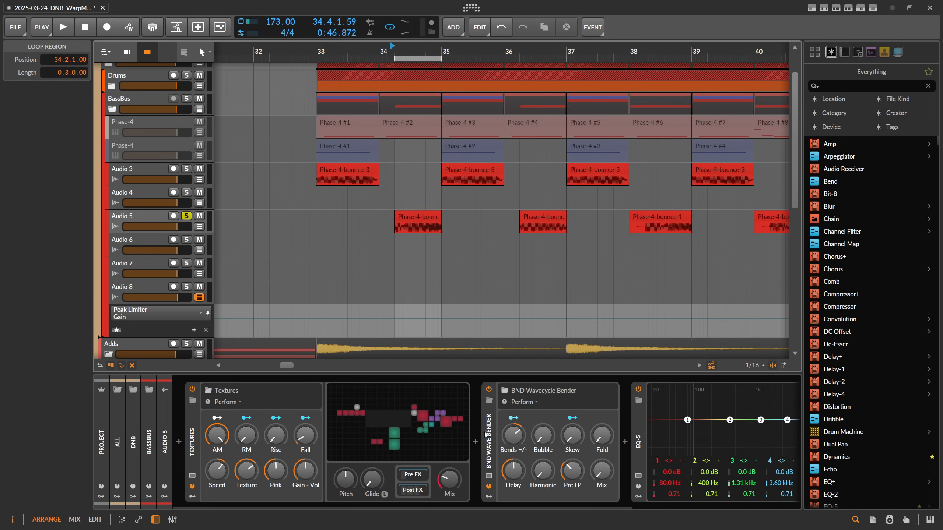
{"action": "left_click", "coordinate": [488, 401]}
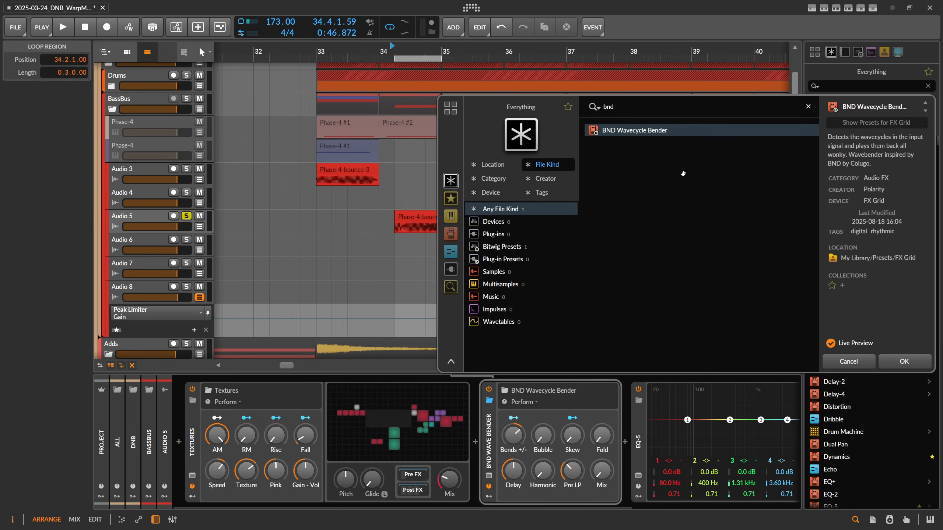
{"action": "left_click", "coordinate": [861, 362]}
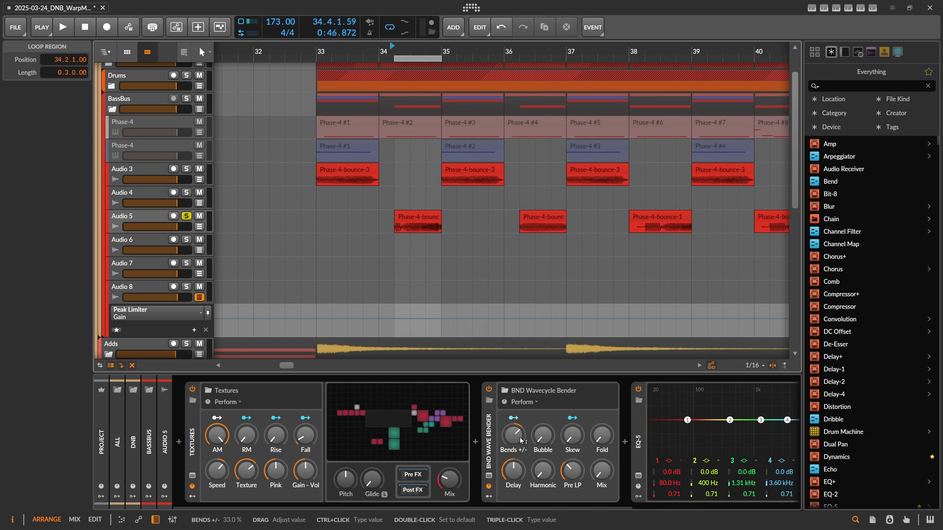
Set the Wavecycle Bender's Bends to about 30% and the Textures Mix to 17%.
{"action": "key", "text": "space"}
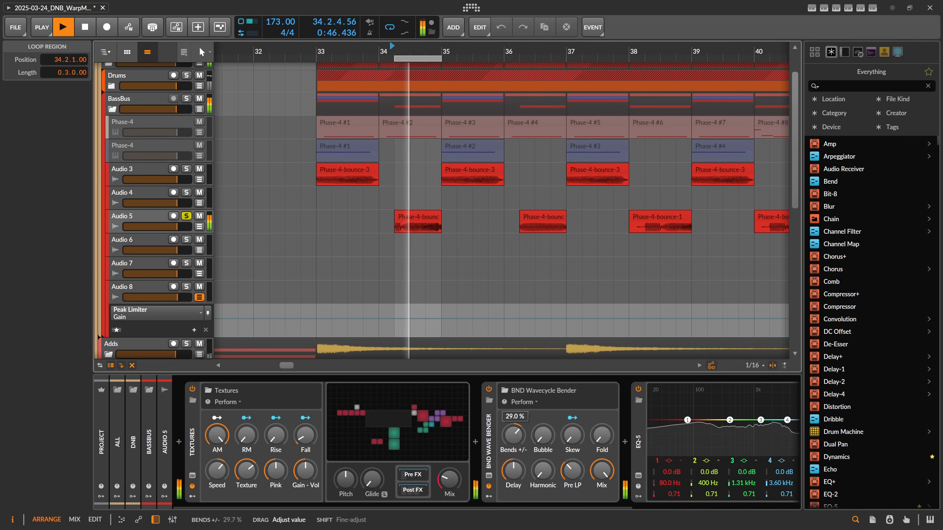
{"action": "left_click_drag", "start_coordinate": [513, 435], "coordinate": [514, 436]}
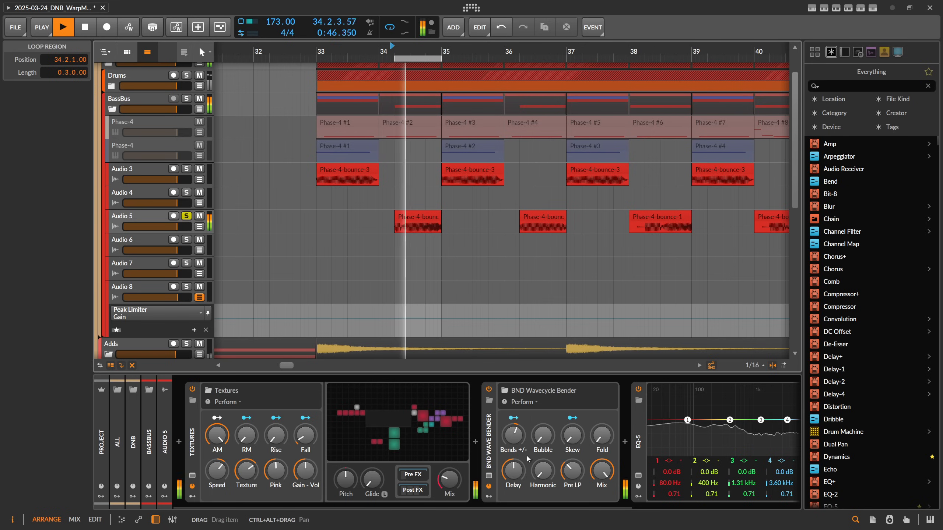
{"action": "left_click_drag", "start_coordinate": [450, 479], "coordinate": [449, 483]}
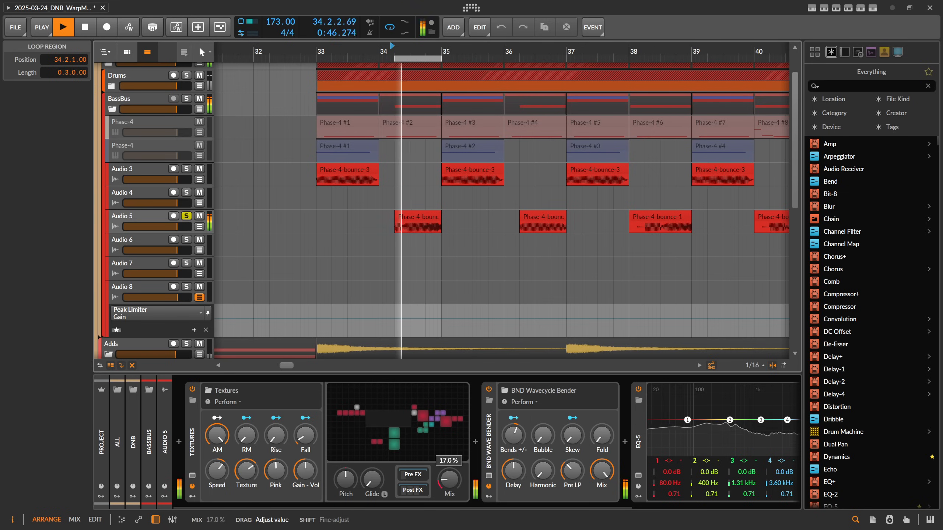
{"action": "mouse_move", "coordinate": [572, 471]}
{"action": "left_mouse_down"}
{"action": "mouse_move", "coordinate": [572, 460]}
{"action": "mouse_move", "coordinate": [572, 469]}
{"action": "left_mouse_up"}
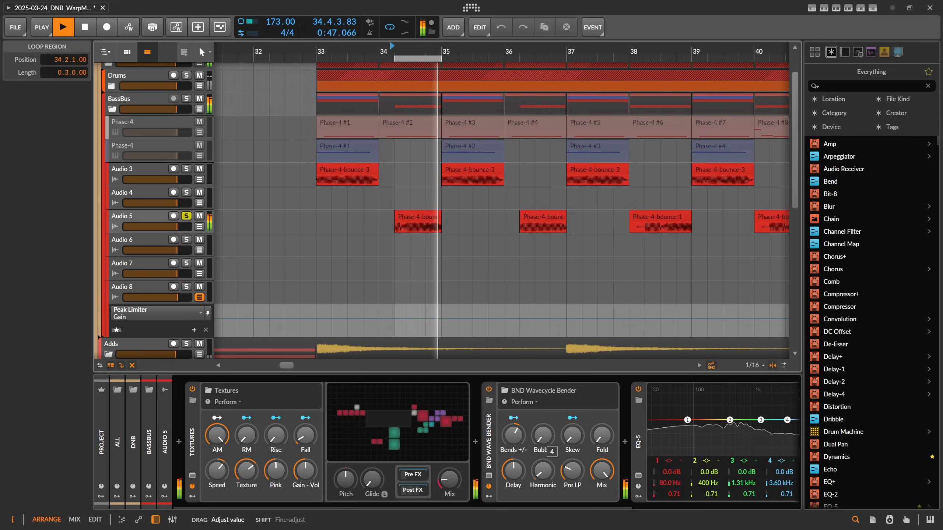
Compare the sound with the BND Wavecycle Bender switched off and back on.
{"action": "left_click_drag", "start_coordinate": [539, 478], "coordinate": [539, 478]}
{"action": "left_click_drag", "start_coordinate": [602, 471], "coordinate": [602, 471]}
{"action": "left_click_drag", "start_coordinate": [513, 471], "coordinate": [513, 470]}
{"action": "left_click_drag", "start_coordinate": [513, 435], "coordinate": [513, 435]}
{"action": "left_click_drag", "start_coordinate": [513, 470], "coordinate": [514, 470]}
{"action": "left_click_drag", "start_coordinate": [601, 471], "coordinate": [602, 470]}
{"action": "left_click", "coordinate": [489, 388]}
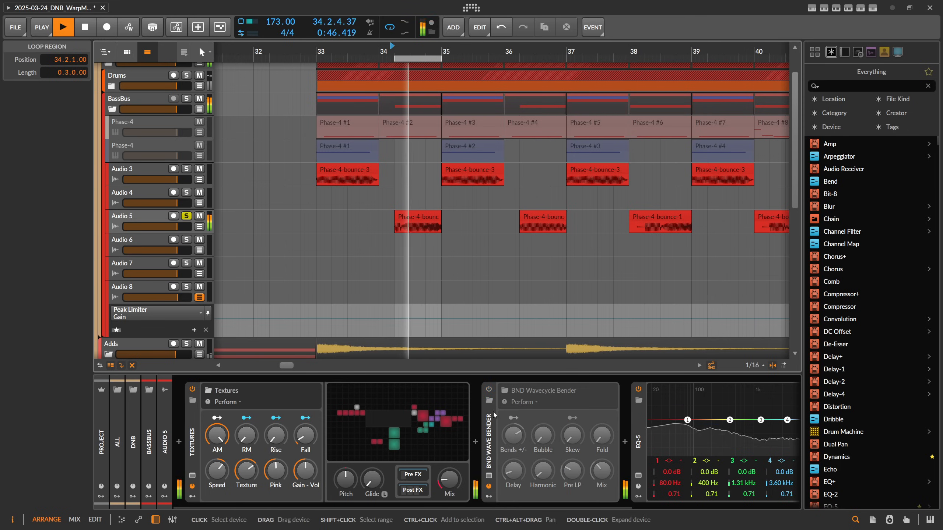
{"action": "left_click", "coordinate": [488, 389]}
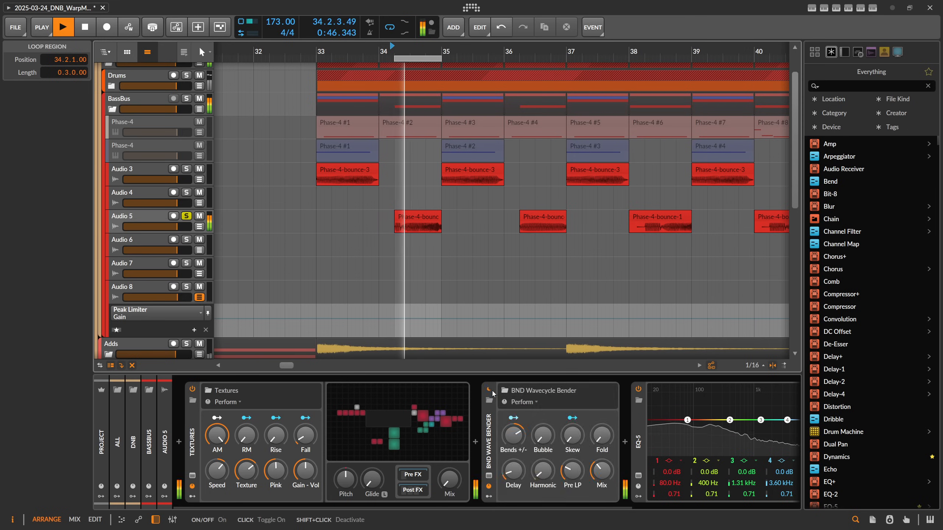
Adjust the Wavecycle Bender's Bends, Fold and Delay, and raise its Mix to about 97%.
{"action": "left_click_drag", "start_coordinate": [602, 470], "coordinate": [602, 468]}
{"action": "left_click_drag", "start_coordinate": [543, 435], "coordinate": [513, 450]}
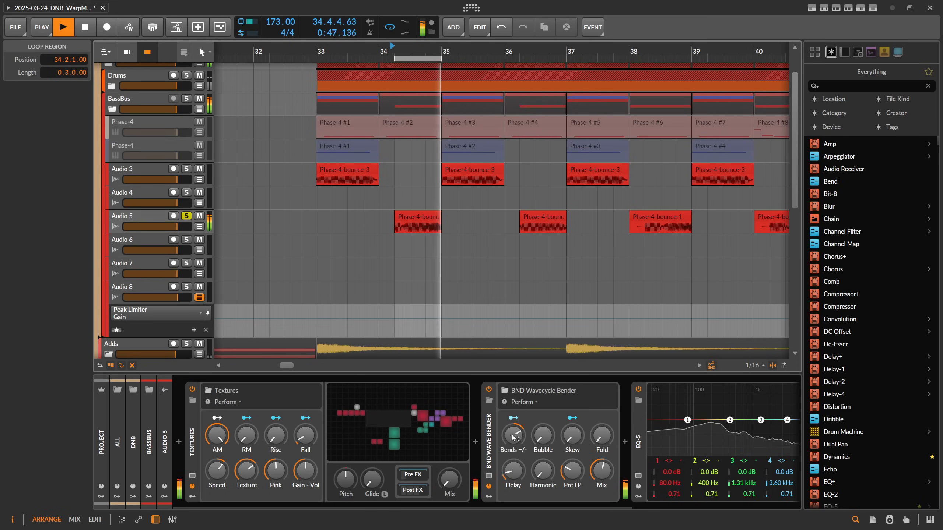
{"action": "left_click", "coordinate": [602, 435]}
{"action": "left_click_drag", "start_coordinate": [602, 471], "coordinate": [602, 464]}
{"action": "left_click", "coordinate": [513, 471]}
{"action": "left_click_drag", "start_coordinate": [514, 471], "coordinate": [513, 469]}
{"action": "left_click_drag", "start_coordinate": [601, 471], "coordinate": [602, 458]}
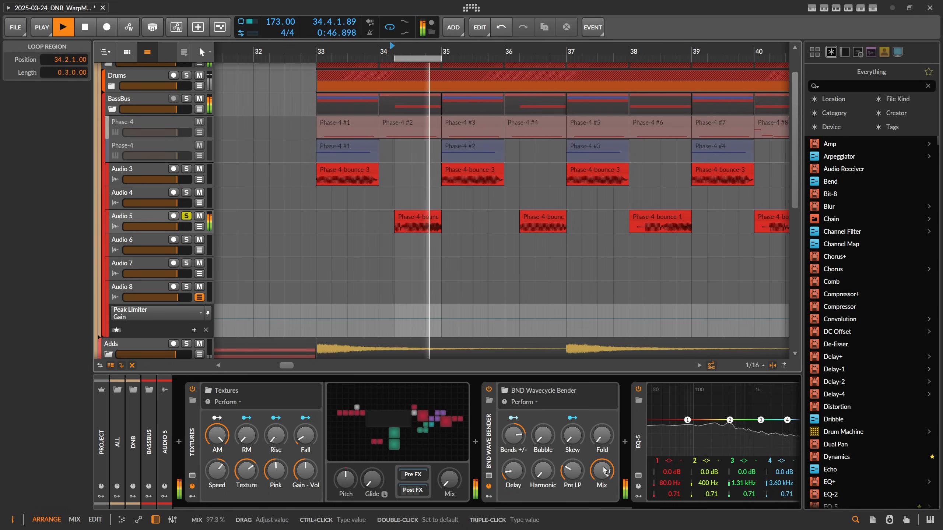
{"action": "key", "text": "space"}
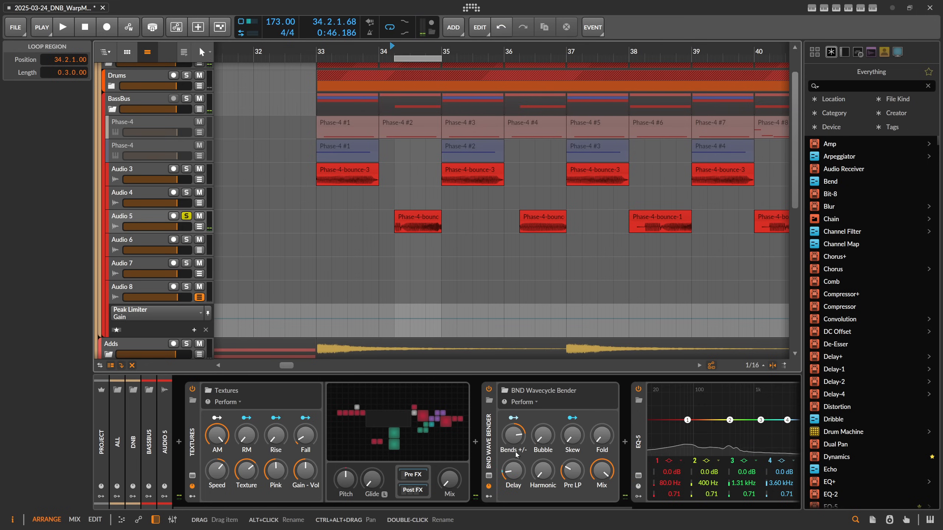
Select the Phase-4-bounce-1 clip on the Audio 5 track.
{"action": "left_click", "coordinate": [506, 444]}
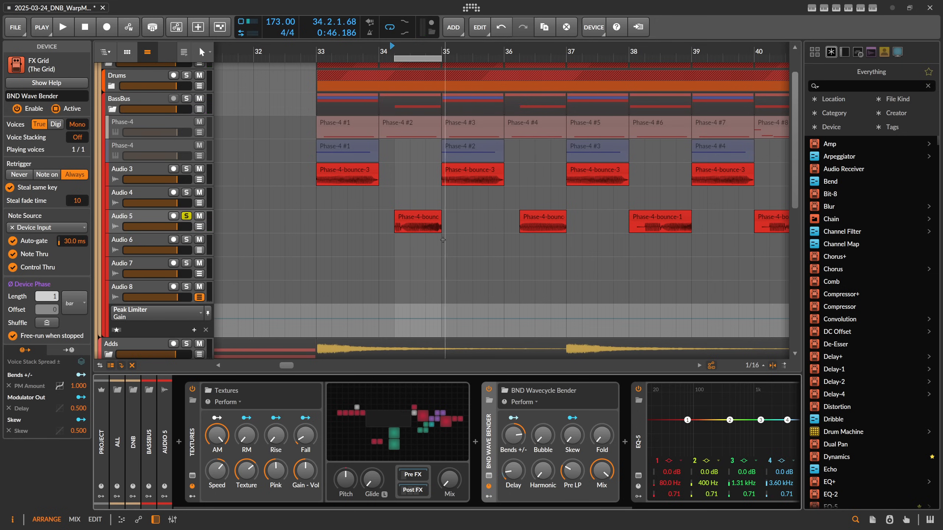
{"action": "scroll", "coordinate": [417, 56], "scroll_direction": "down", "scroll_amount": 4}
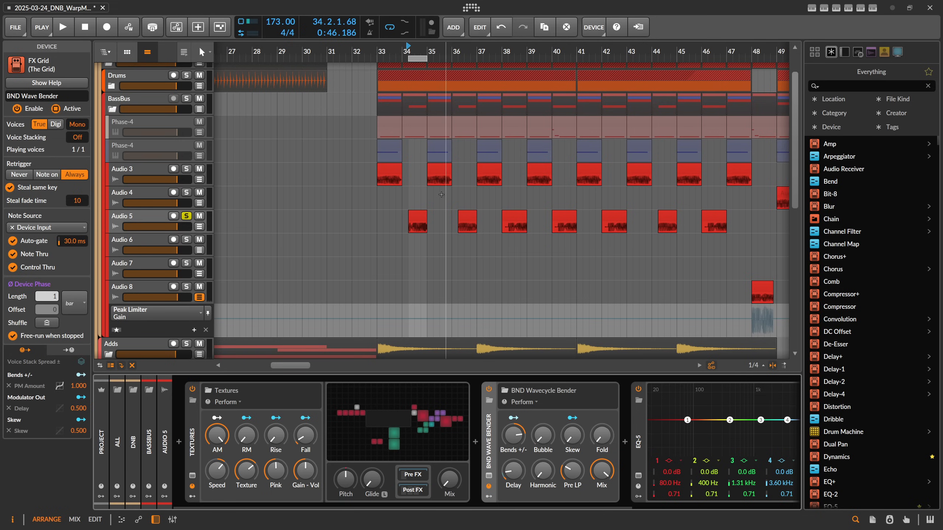
{"action": "left_click", "coordinate": [410, 226]}
{"action": "scroll", "coordinate": [418, 219], "scroll_direction": "up", "scroll_amount": 6, "text": "ctrl"}
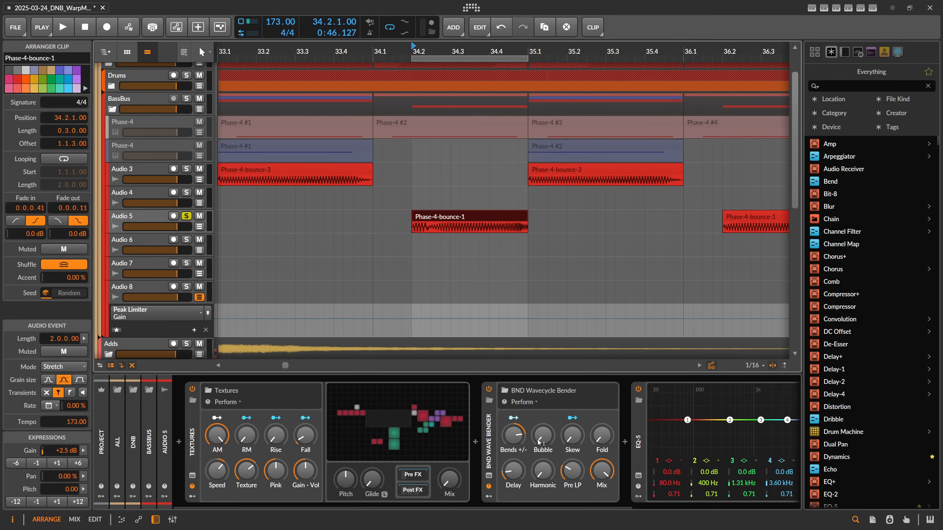
{"action": "left_click_drag", "start_coordinate": [544, 441], "coordinate": [543, 440]}
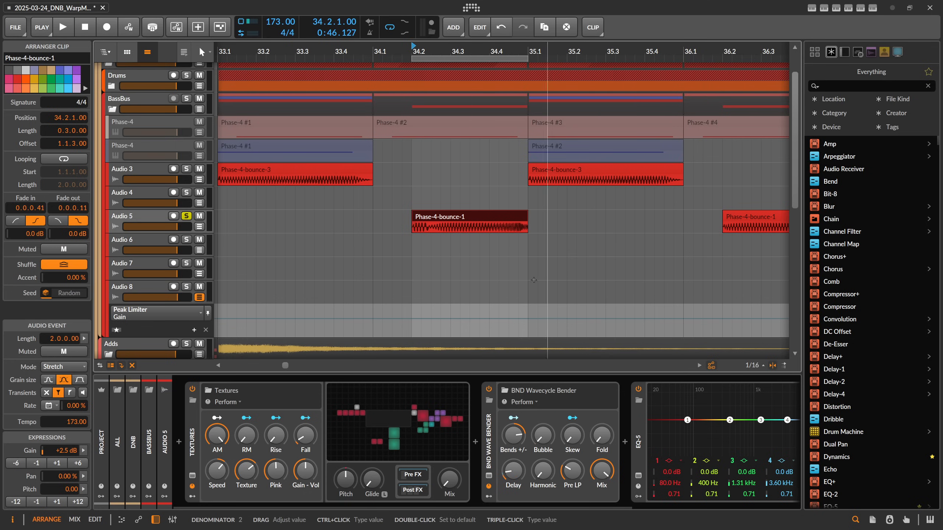
{"action": "left_click_drag", "start_coordinate": [544, 476], "coordinate": [544, 477]}
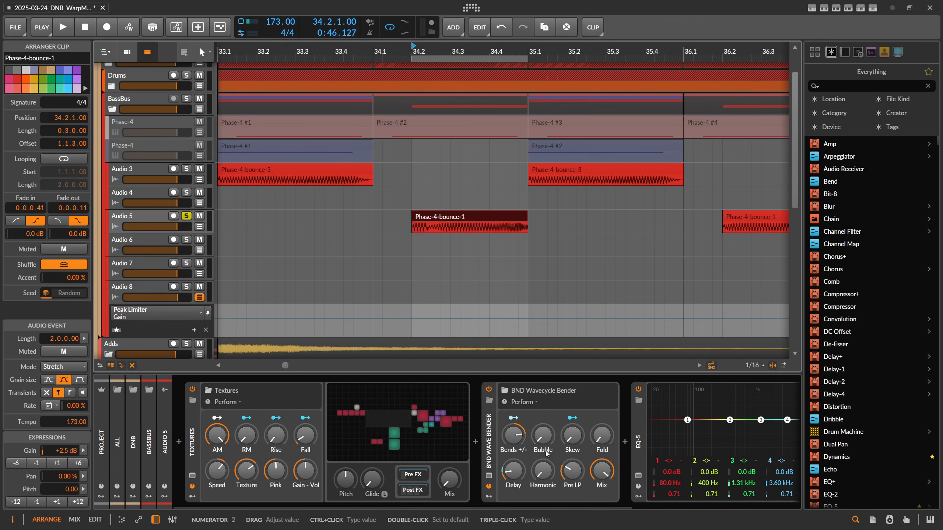
{"action": "left_click_drag", "start_coordinate": [549, 464], "coordinate": [549, 464]}
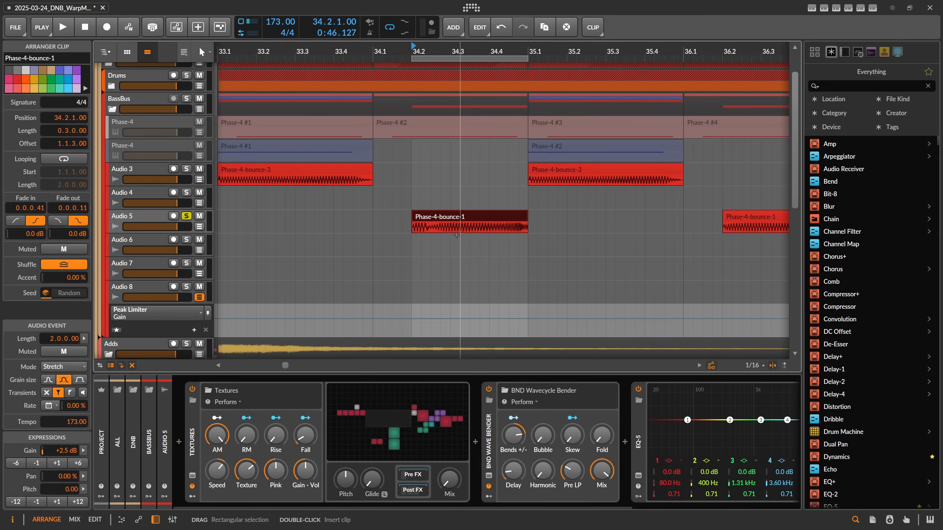
{"action": "scroll", "coordinate": [427, 194], "scroll_direction": "down", "scroll_amount": 4}
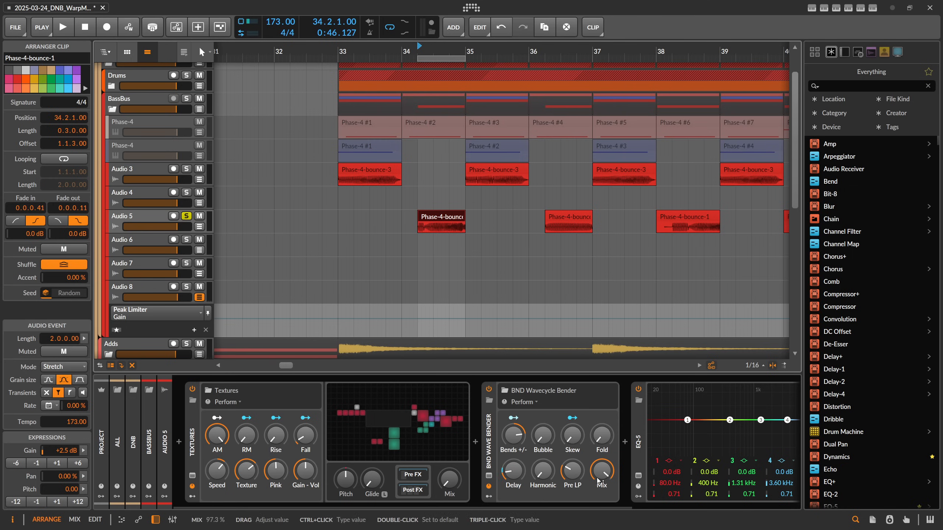
Turn down the Wavecycle Bender's Mix and play the section back to hear it.
{"action": "left_click_drag", "start_coordinate": [534, 507], "coordinate": [602, 508]}
{"action": "left_click_drag", "start_coordinate": [509, 472], "coordinate": [509, 529]}
{"action": "key", "text": "space"}
{"action": "key", "text": "space"}
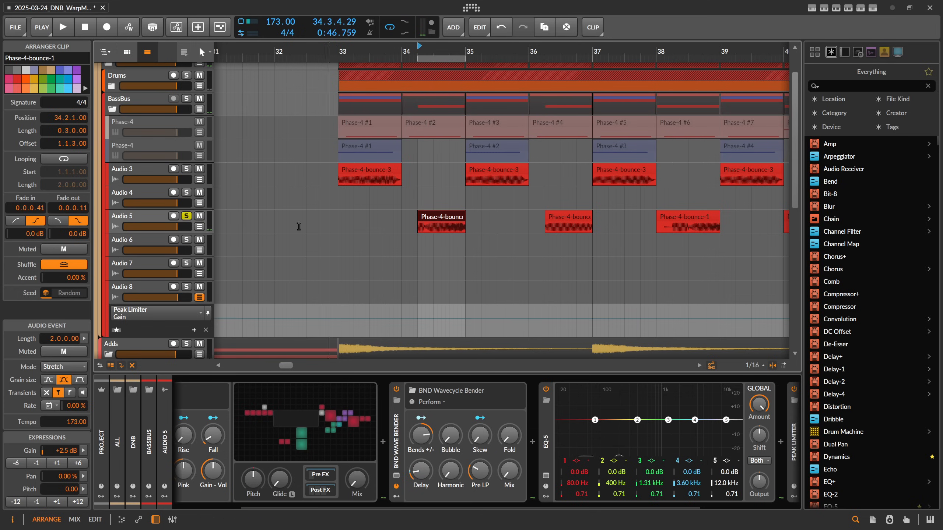
Draw Mix automation on Audio 5 for the Wavecycle Bender, ramping from 0% up to full near bar 34.3, and play it.
{"action": "key", "text": "a"}
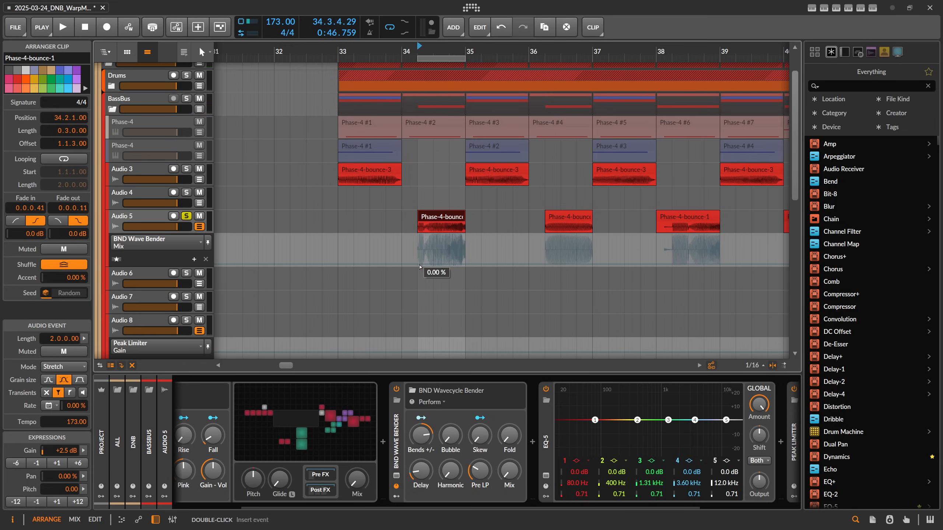
{"action": "left_click", "coordinate": [419, 265]}
{"action": "left_click_drag", "start_coordinate": [465, 264], "coordinate": [453, 195]}
{"action": "left_click", "coordinate": [453, 255]}
{"action": "key", "text": "space"}
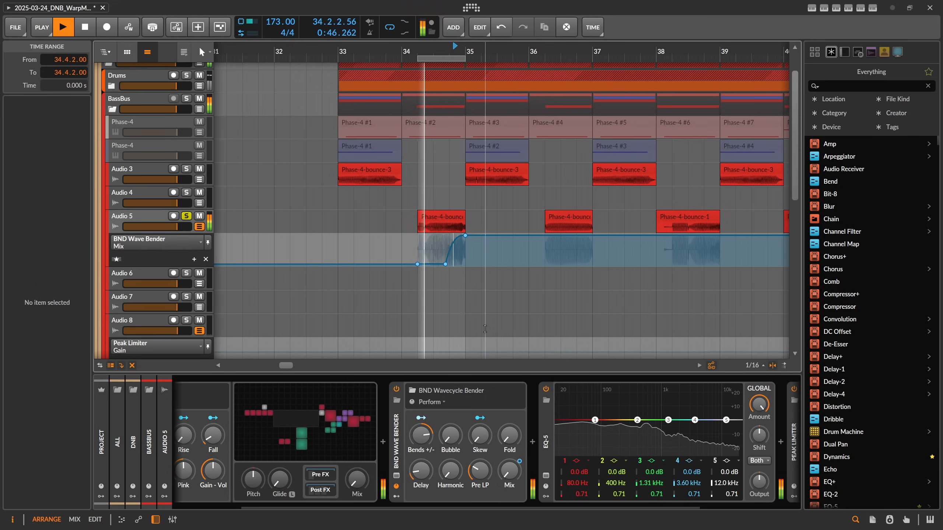
Compare the playback with the BND Wavecycle Bender switched off and back on.
{"action": "key", "text": "space"}
{"action": "left_click", "coordinate": [396, 390]}
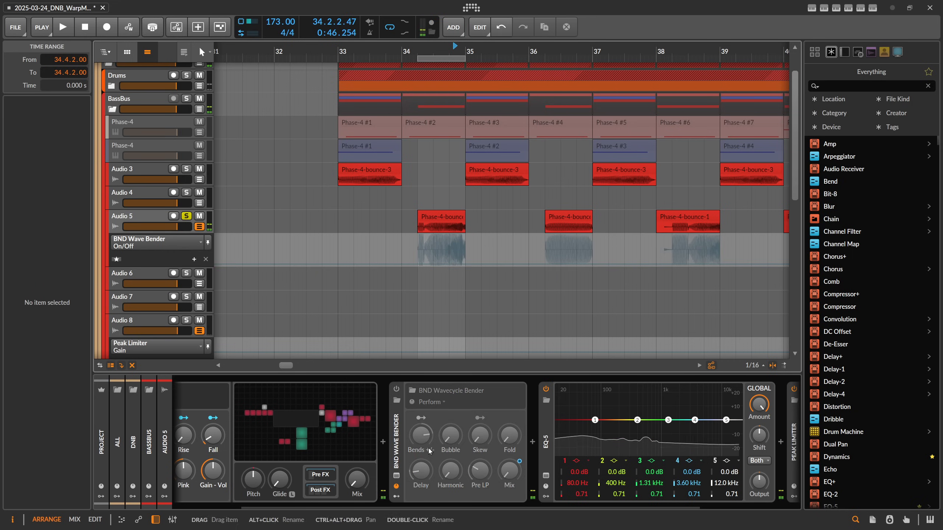
{"action": "key", "text": "space"}
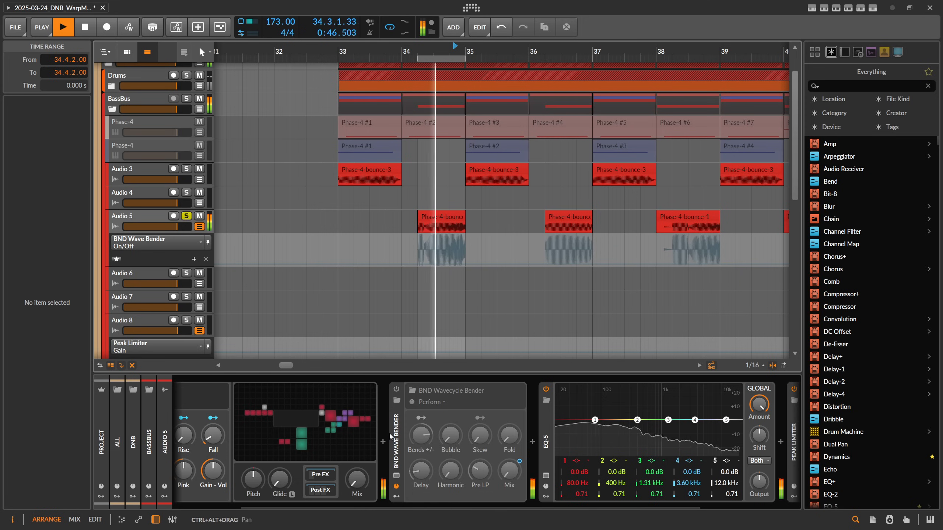
{"action": "left_click", "coordinate": [396, 389]}
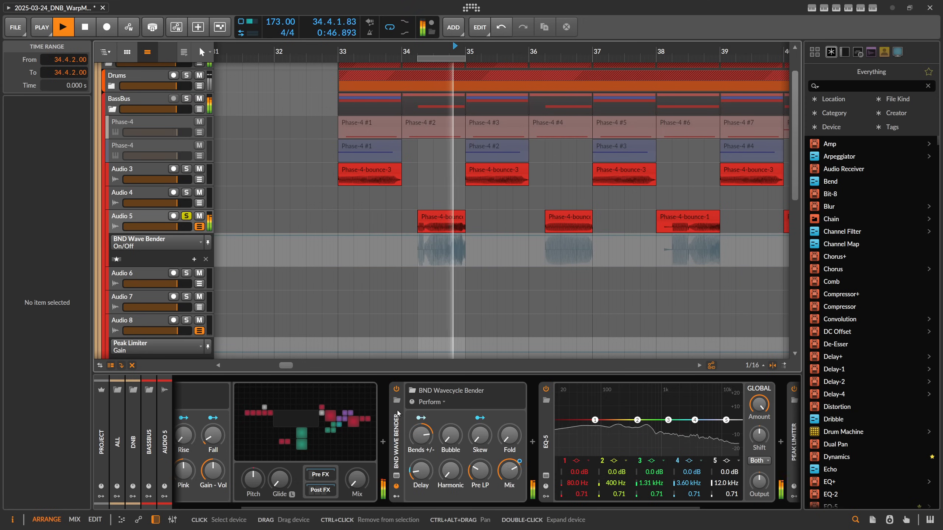
{"action": "key", "text": "space"}
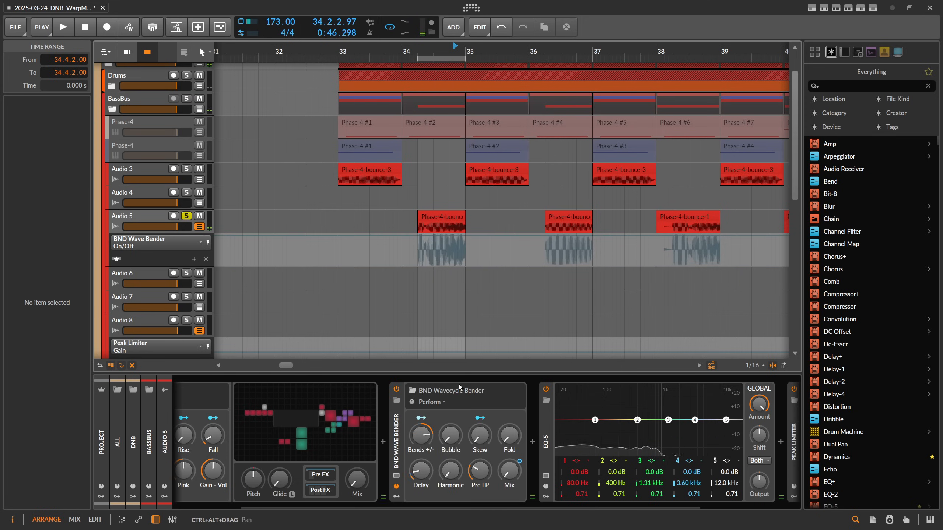
Hide the automation lane and open the Wavecycle Bender's grid patch in the grid editor.
{"action": "left_click", "coordinate": [199, 227]}
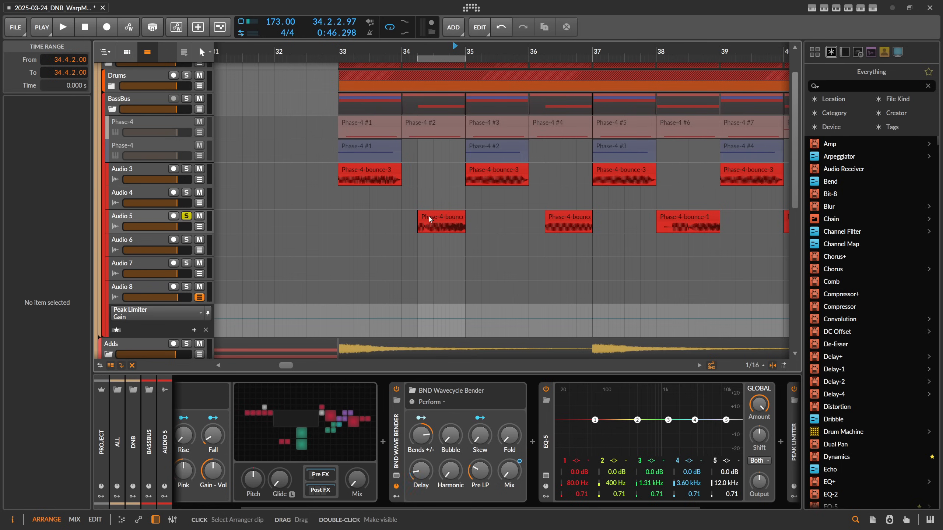
{"action": "left_click", "coordinate": [402, 441]}
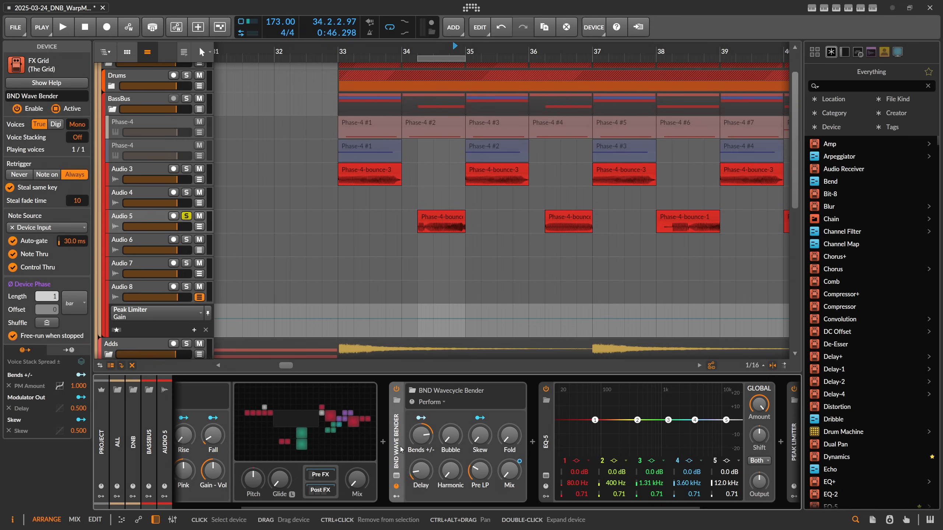
{"action": "double_click", "coordinate": [402, 433]}
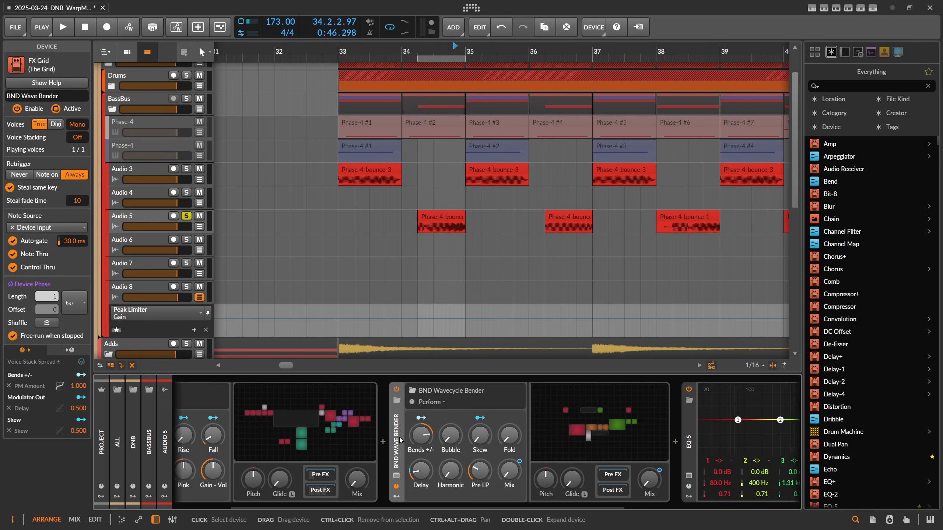
{"action": "left_click", "coordinate": [574, 415]}
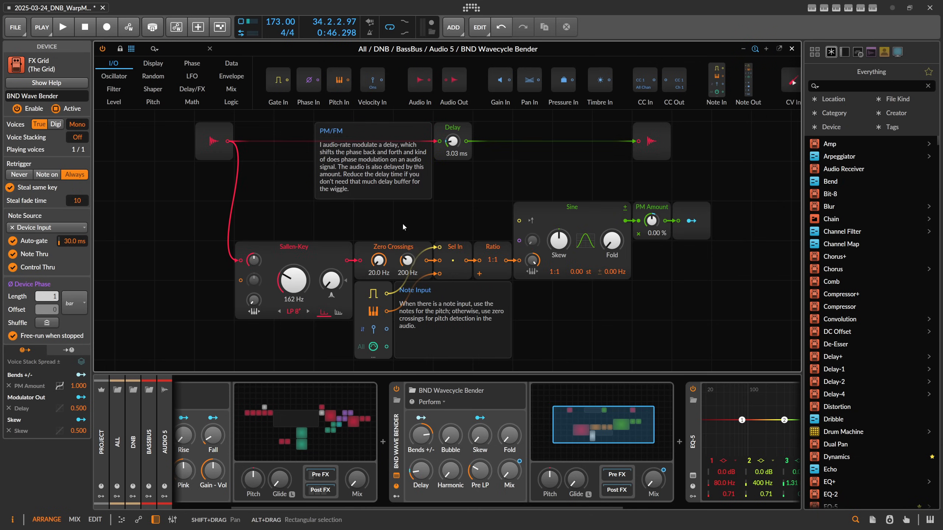
Insert a Reaktor 6 FX device before the BND Wavecycle Bender on Audio 5.
{"action": "left_click", "coordinate": [396, 400]}
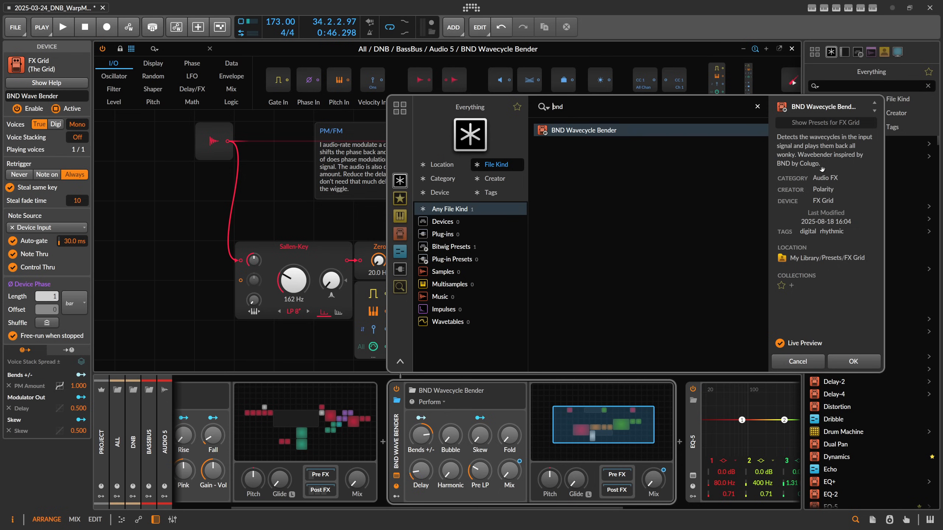
{"action": "left_click", "coordinate": [798, 361]}
{"action": "left_click", "coordinate": [382, 443]}
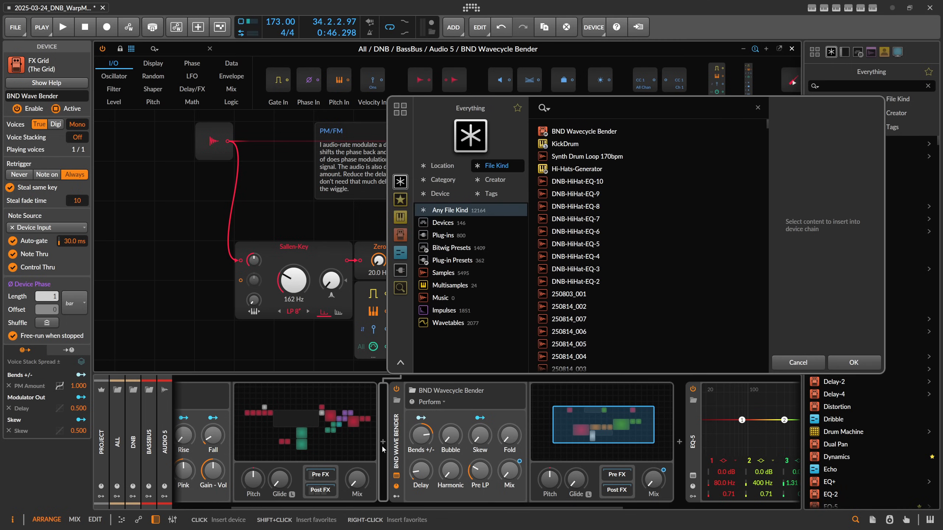
{"action": "type", "text": "reak"}
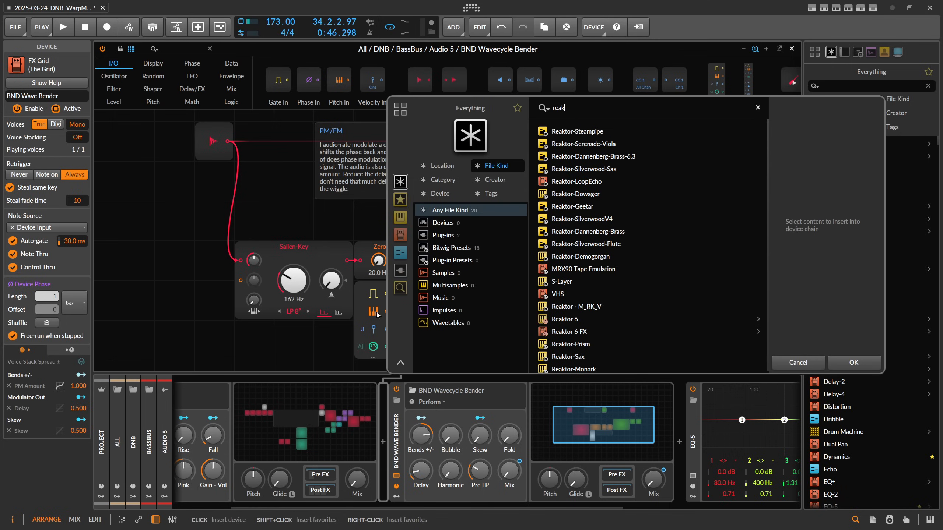
{"action": "type", "text": "tor fx"}
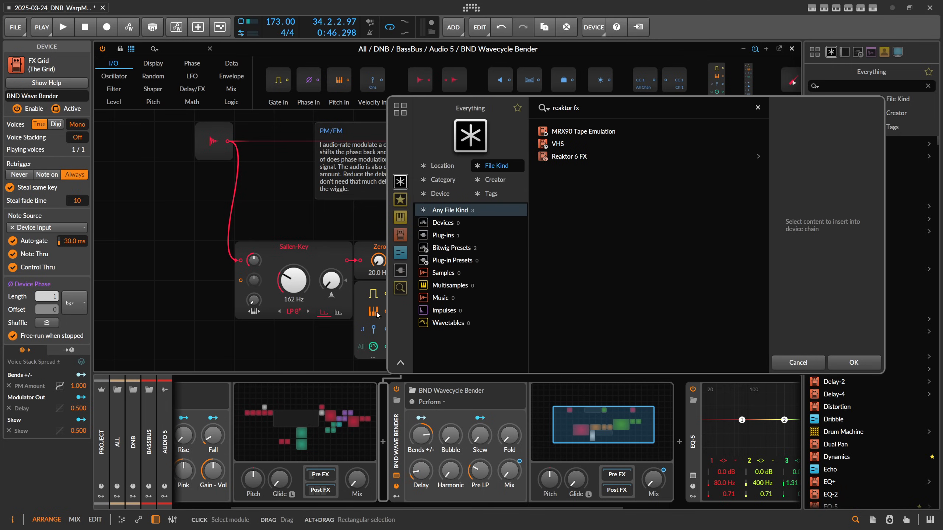
{"action": "left_click", "coordinate": [581, 158]}
{"action": "double_click", "coordinate": [581, 158]}
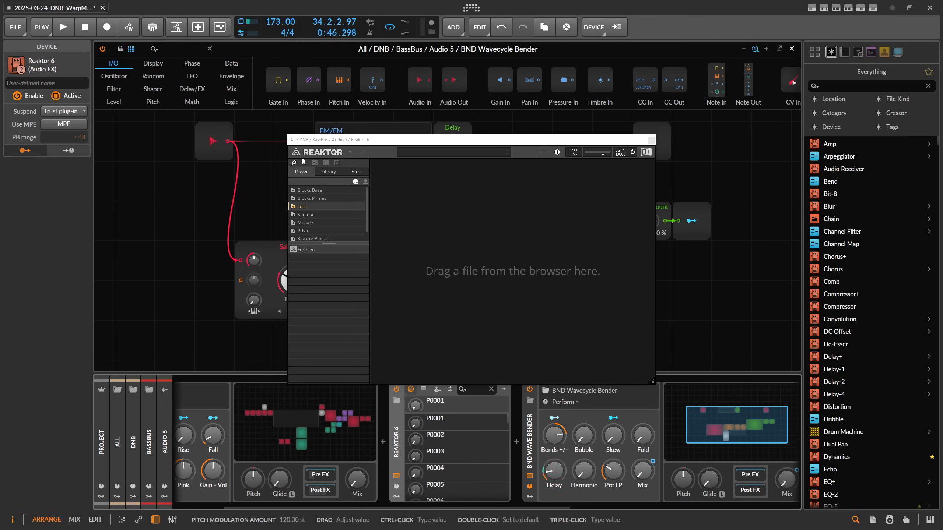
Open a recent ensemble from Reaktor's File menu and close the grid editor window.
{"action": "left_click", "coordinate": [344, 155]}
{"action": "mouse_move", "coordinate": [357, 164]}
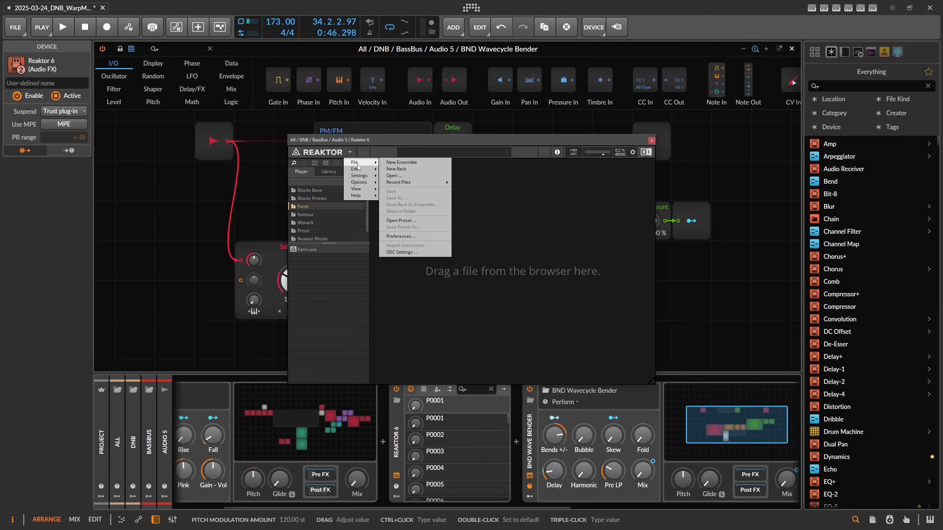
{"action": "mouse_move", "coordinate": [412, 182]}
{"action": "left_click", "coordinate": [502, 184]}
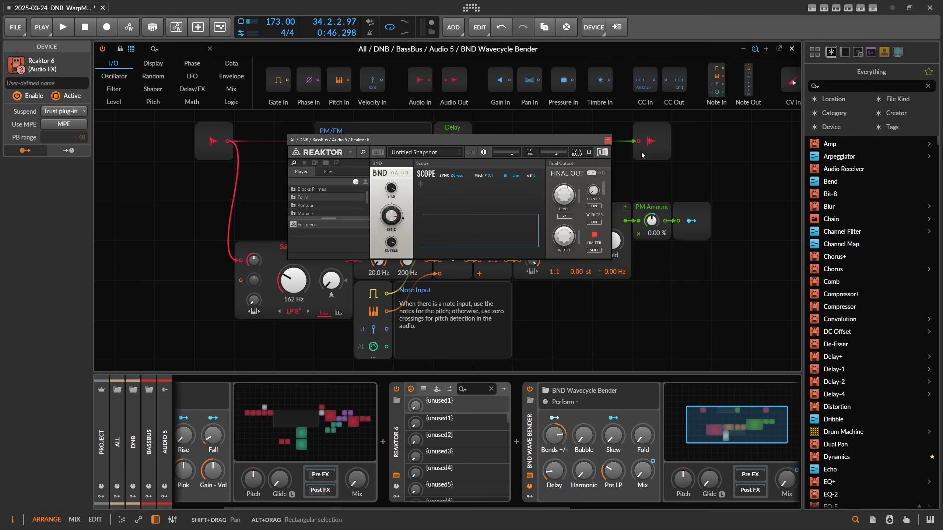
{"action": "left_click", "coordinate": [779, 52]}
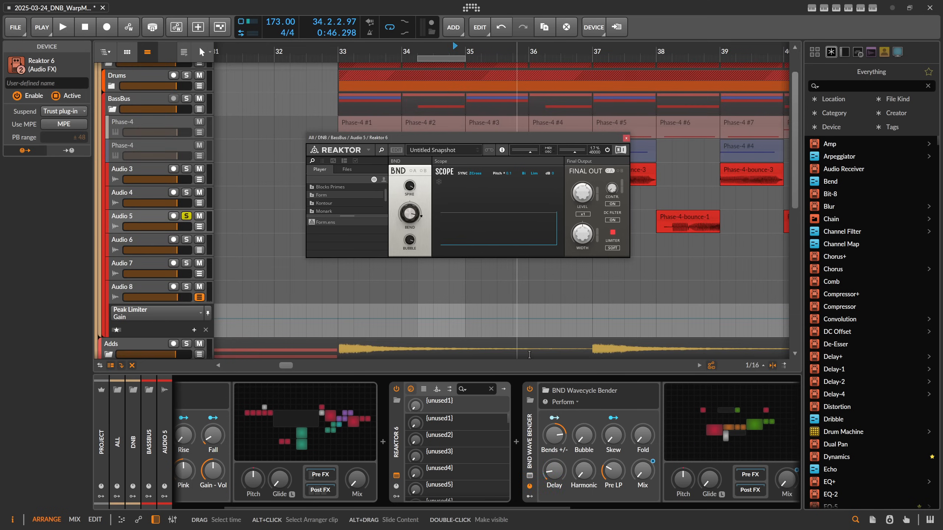
Switch off the Textures device and start playback.
{"action": "left_click_drag", "start_coordinate": [464, 505], "coordinate": [385, 505]}
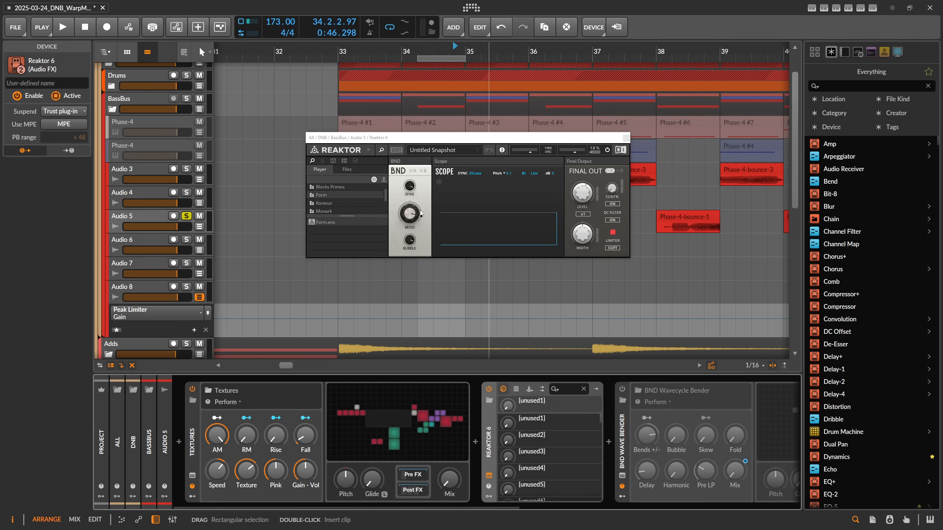
{"action": "left_click", "coordinate": [192, 389]}
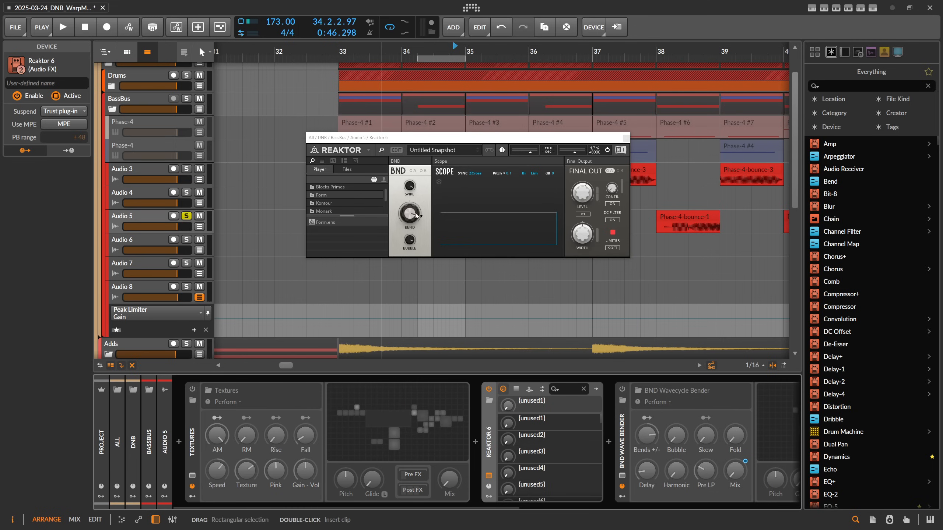
{"action": "key", "text": "space"}
Adjust the BEND and BUBBLE knobs in Reaktor's BND panel, setting BEND to about 0.93, then close the Reaktor window.
{"action": "mouse_move", "coordinate": [411, 214]}
{"action": "left_mouse_down"}
{"action": "mouse_move", "coordinate": [414, 227]}
{"action": "mouse_move", "coordinate": [413, 198]}
{"action": "left_mouse_up"}
{"action": "left_click_drag", "start_coordinate": [411, 240], "coordinate": [416, 209]}
{"action": "key", "text": "space"}
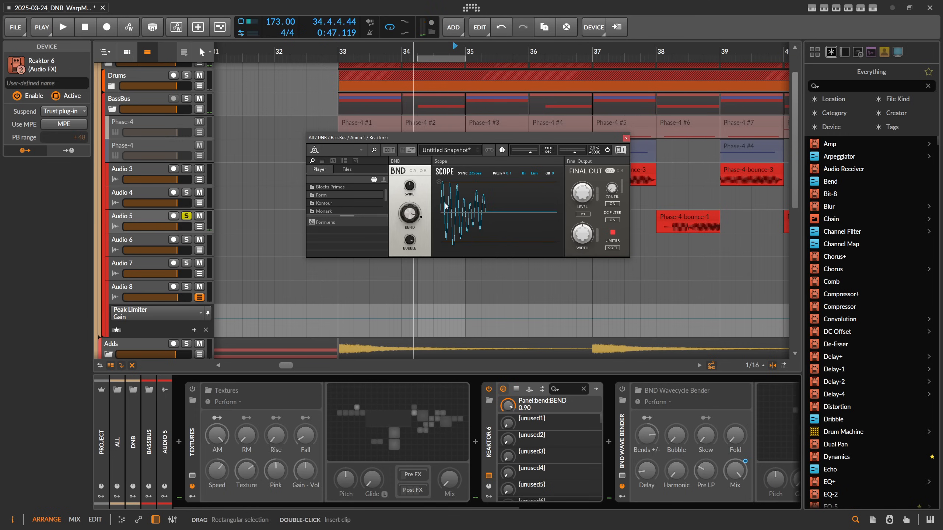
{"action": "left_click_drag", "start_coordinate": [413, 211], "coordinate": [414, 235]}
{"action": "mouse_move", "coordinate": [400, 164]}
{"action": "left_click", "coordinate": [626, 138]}
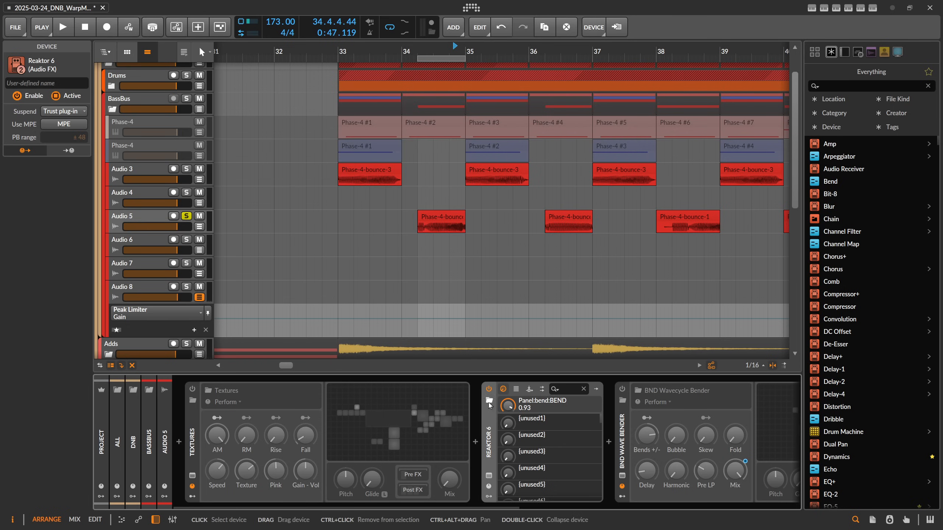
Examine the Wavecycle Bender's Zero Crossings, Sine and modulator modules in the grid editor, then close it.
{"action": "left_click", "coordinate": [489, 389]}
{"action": "scroll", "coordinate": [499, 485], "scroll_direction": "right", "scroll_amount": 5}
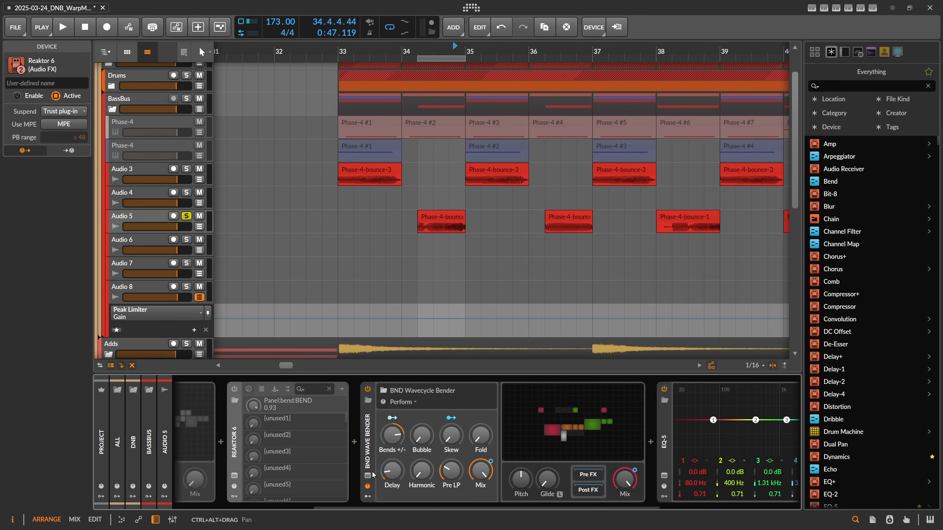
{"action": "left_click", "coordinate": [538, 421]}
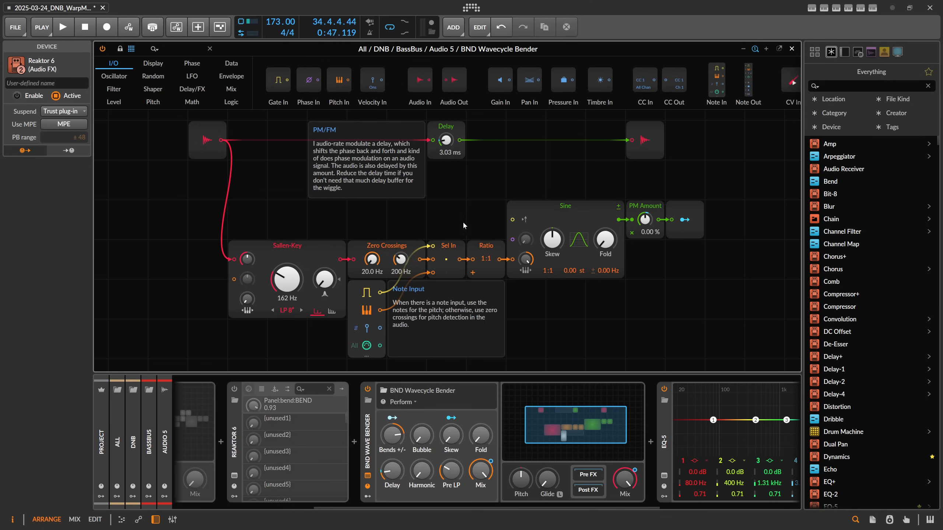
{"action": "left_click_drag", "start_coordinate": [425, 209], "coordinate": [442, 214]}
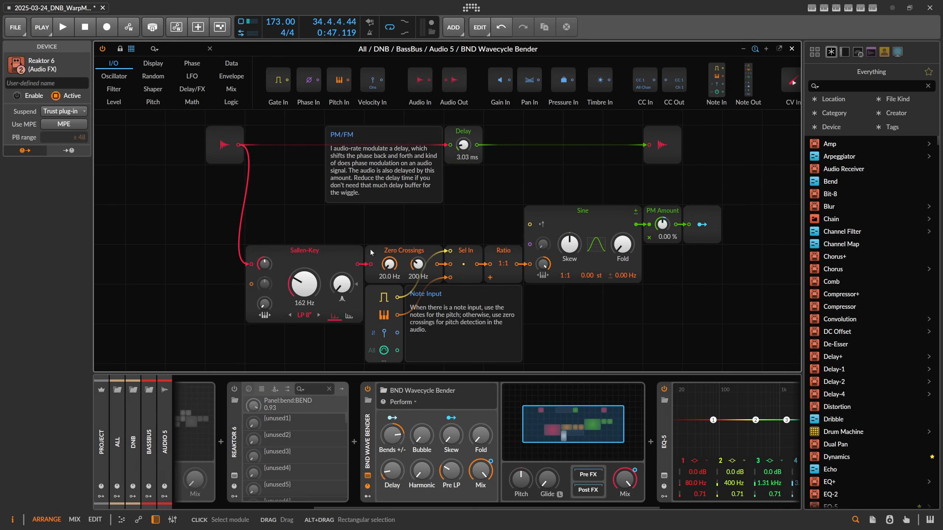
{"action": "left_click", "coordinate": [373, 255]}
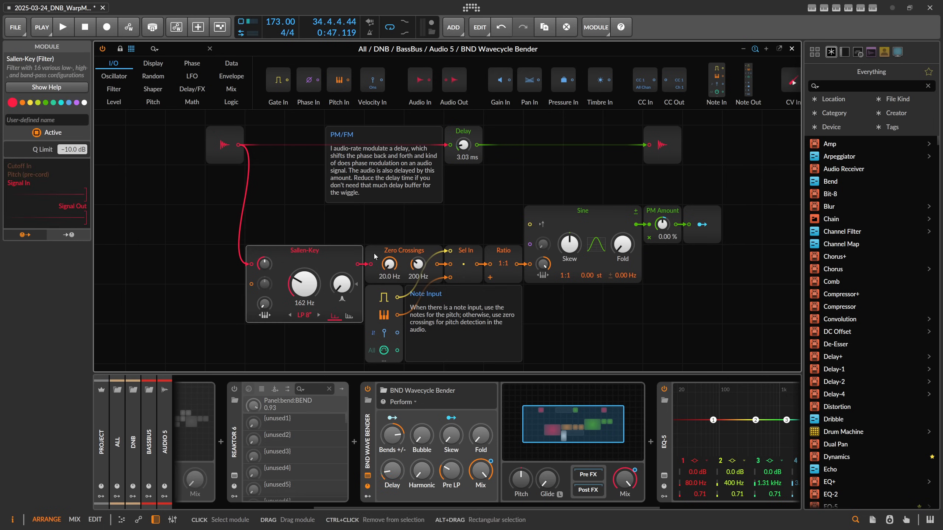
{"action": "left_click", "coordinate": [567, 215]}
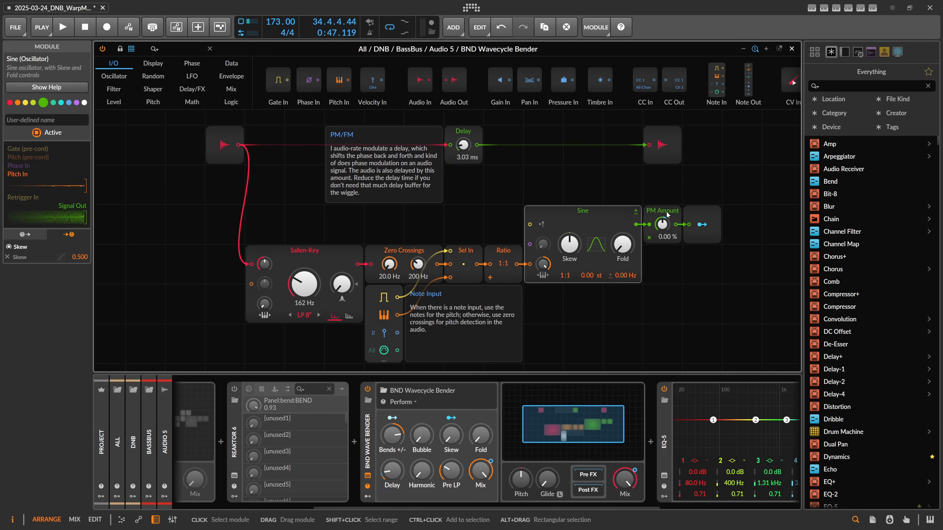
{"action": "left_click", "coordinate": [698, 216]}
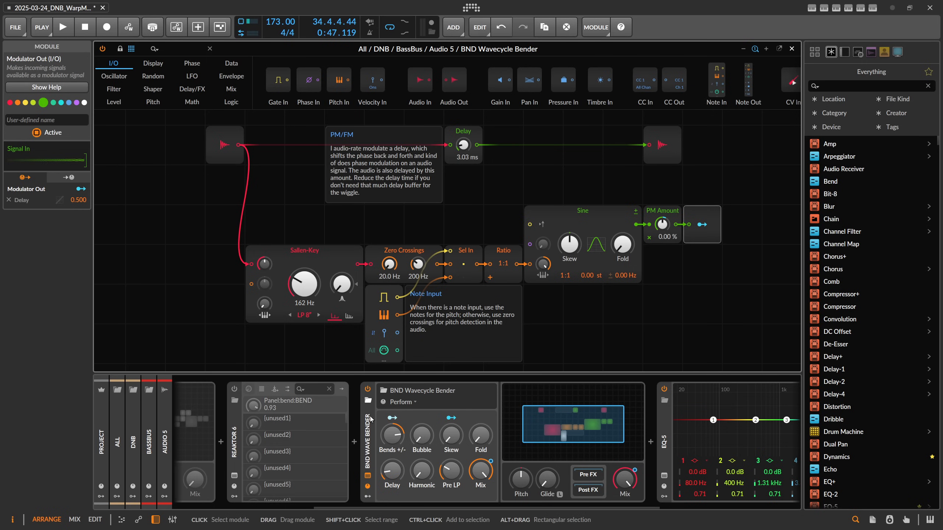
{"action": "left_click", "coordinate": [375, 433]}
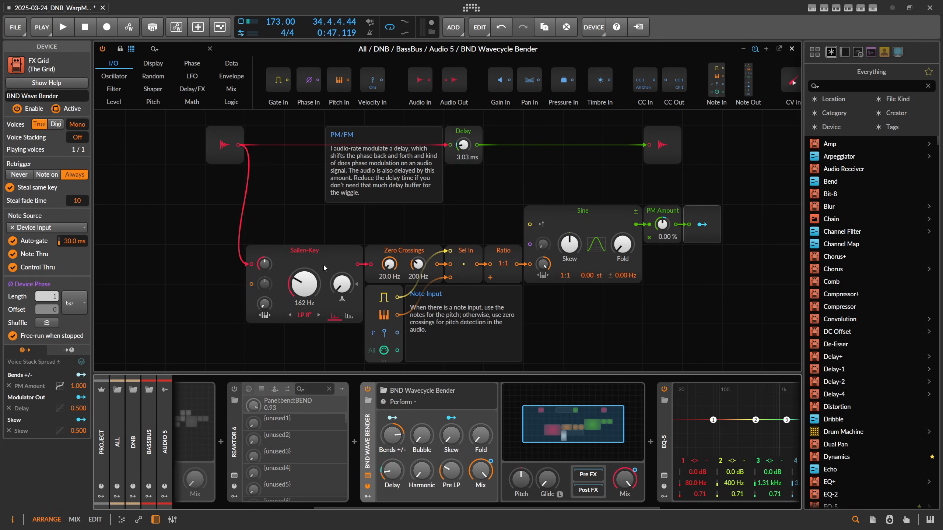
{"action": "left_click", "coordinate": [792, 49]}
{"action": "scroll", "coordinate": [430, 62], "scroll_direction": "down", "scroll_amount": 2}
{"action": "scroll", "coordinate": [420, 152], "scroll_direction": "down", "scroll_amount": 5}
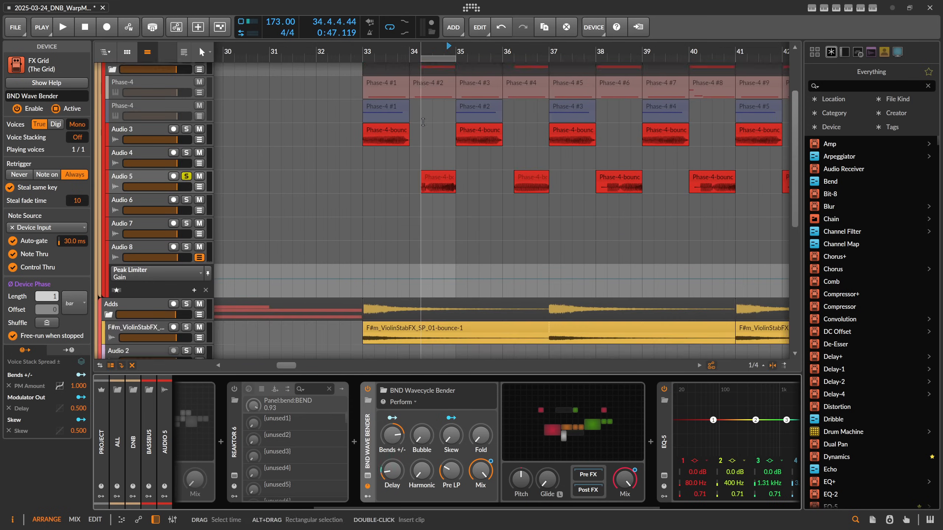
{"action": "scroll", "coordinate": [414, 141], "scroll_direction": "up", "scroll_amount": 5}
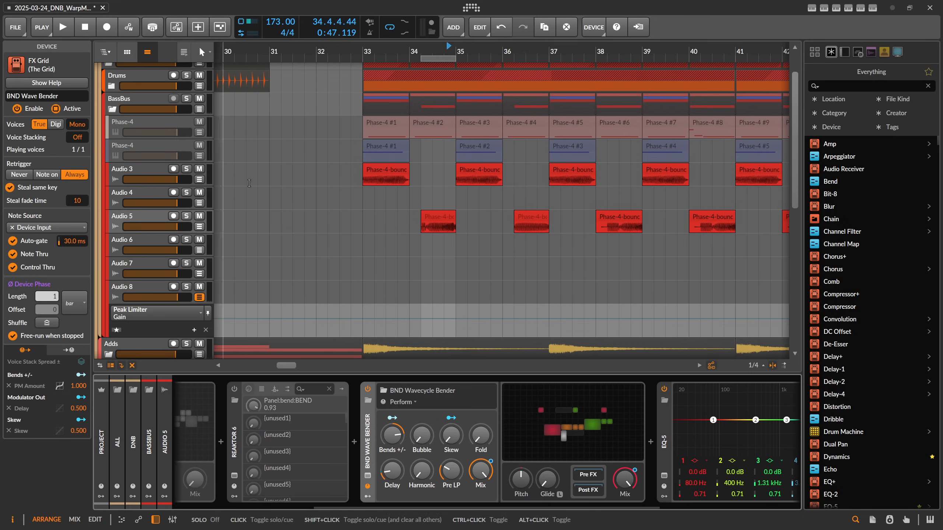
Solo the Polarity Ambient-Drone track and play it back.
{"action": "scroll", "coordinate": [215, 289], "scroll_direction": "down", "scroll_amount": 10}
{"action": "left_click", "coordinate": [186, 283]}
{"action": "left_click", "coordinate": [172, 291]}
{"action": "key", "text": "space"}
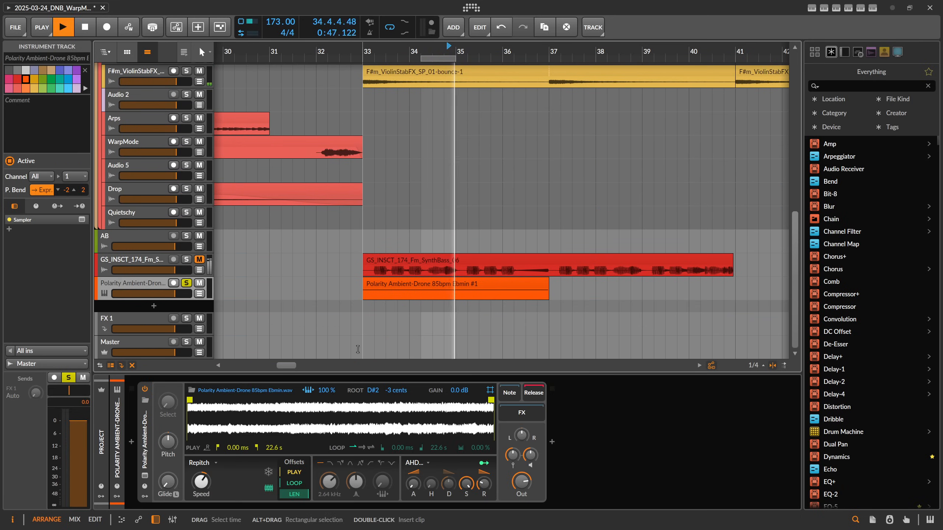
{"action": "key", "text": "space"}
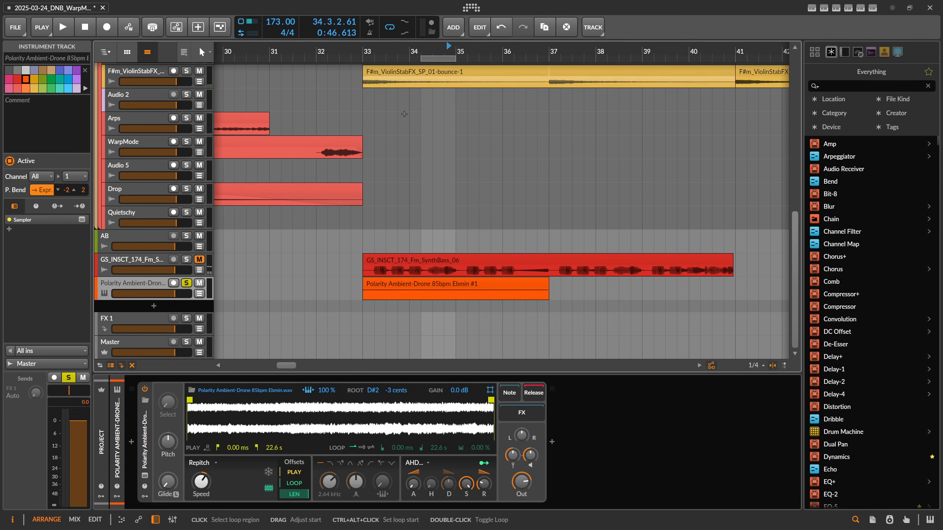
Open the Polarity Ambient-Drone 85bpm Ebmin clip in the clip editor.
{"action": "left_click", "coordinate": [410, 290]}
{"action": "left_click", "coordinate": [410, 286]}
{"action": "key", "text": "space"}
{"action": "left_click", "coordinate": [166, 286]}
{"action": "key", "text": "space"}
{"action": "double_click", "coordinate": [390, 283]}
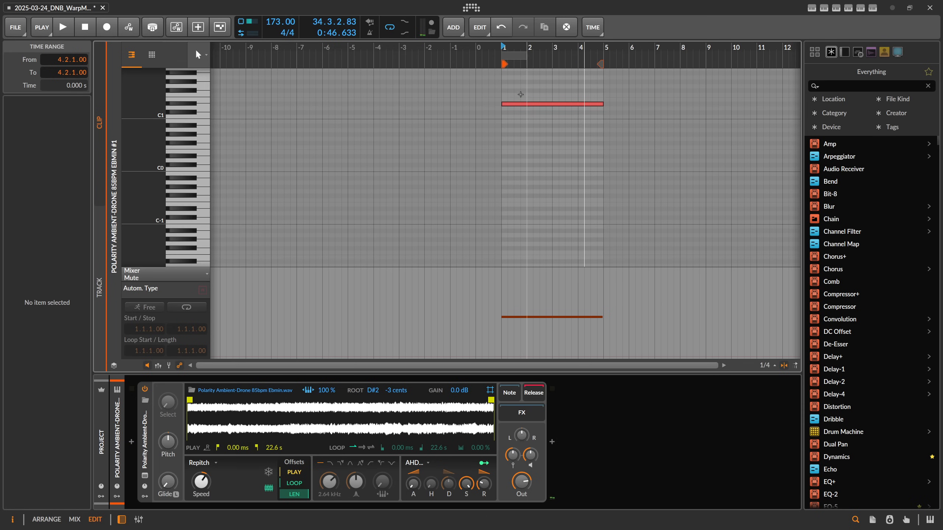
Return to the arrangement and insert a BND Wave Bender after the Sampler on the Polarity Ambient-Drone track.
{"action": "key", "text": "alt+1"}
{"action": "left_click", "coordinate": [147, 444]}
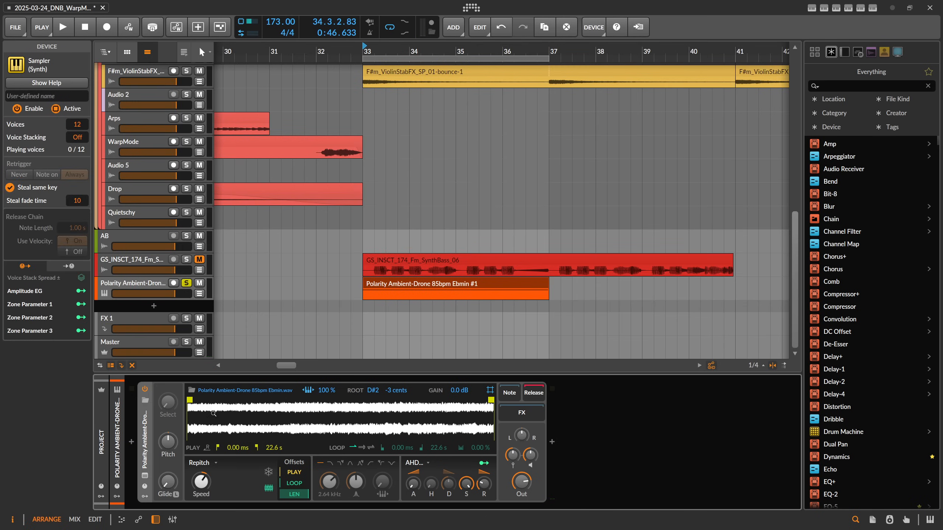
{"action": "left_click", "coordinate": [553, 441]}
{"action": "type", "text": "bnd"}
{"action": "key", "text": "Return"}
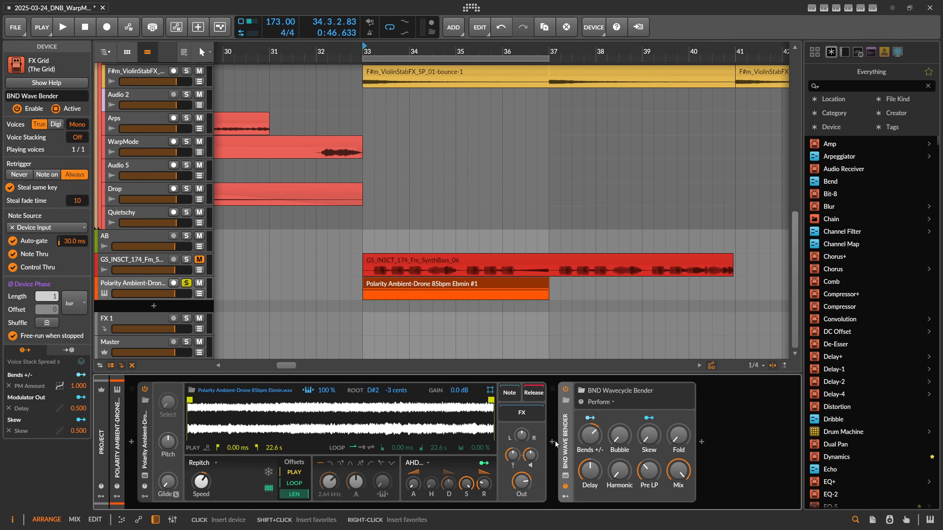
Play the drone through the new Bender, then briefly open and close its grid editor.
{"action": "key", "text": "space"}
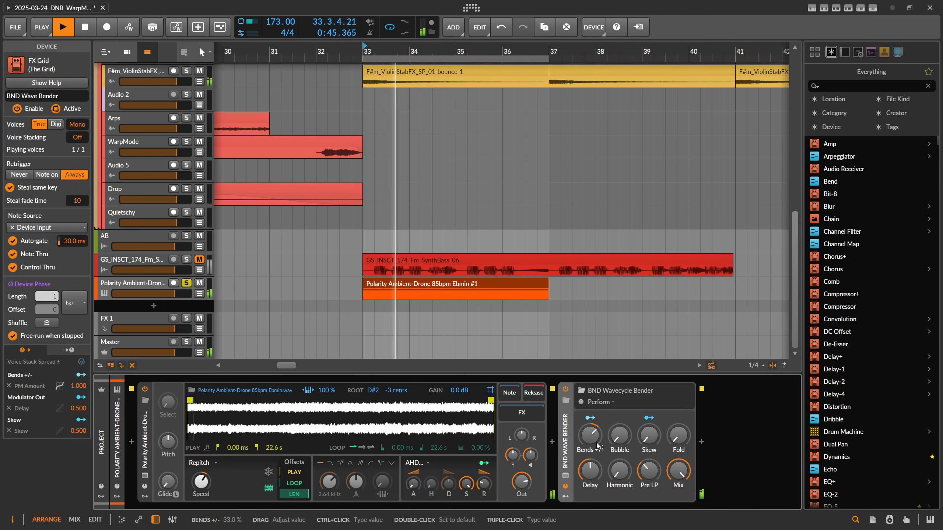
{"action": "mouse_move", "coordinate": [673, 471]}
{"action": "left_mouse_down"}
{"action": "mouse_move", "coordinate": [674, 504]}
{"action": "mouse_move", "coordinate": [674, 470]}
{"action": "left_mouse_up"}
{"action": "key", "text": "space"}
{"action": "left_click", "coordinate": [565, 476]}
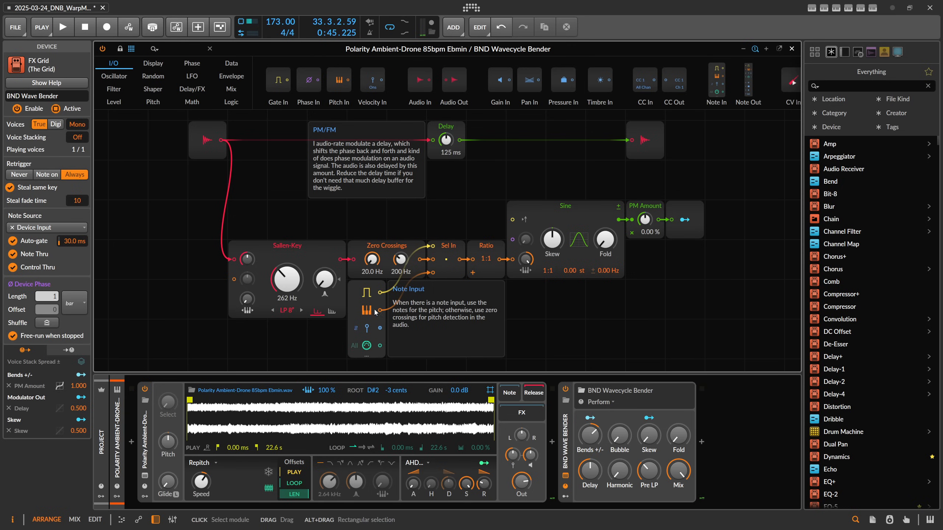
{"action": "left_click", "coordinate": [792, 48]}
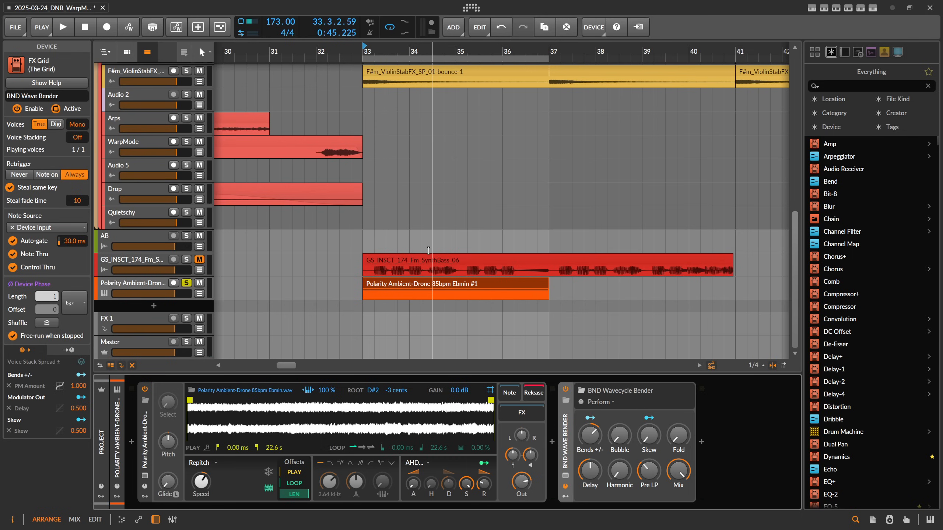
During playback adjust the drone Bender's Bubble, Delay and Mix knobs, leaving Mix at about 28%.
{"action": "key", "text": "space"}
{"action": "left_click_drag", "start_coordinate": [612, 442], "coordinate": [620, 467]}
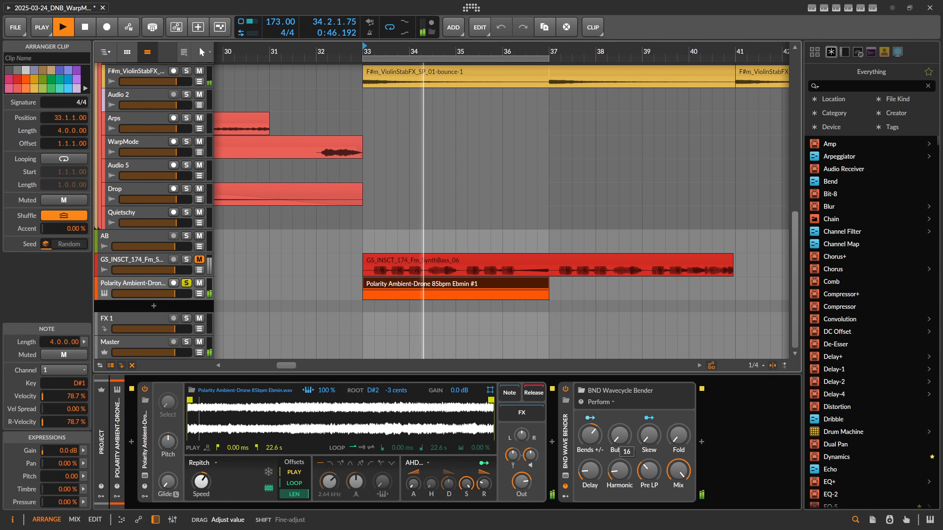
{"action": "left_click_drag", "start_coordinate": [620, 466], "coordinate": [592, 474]}
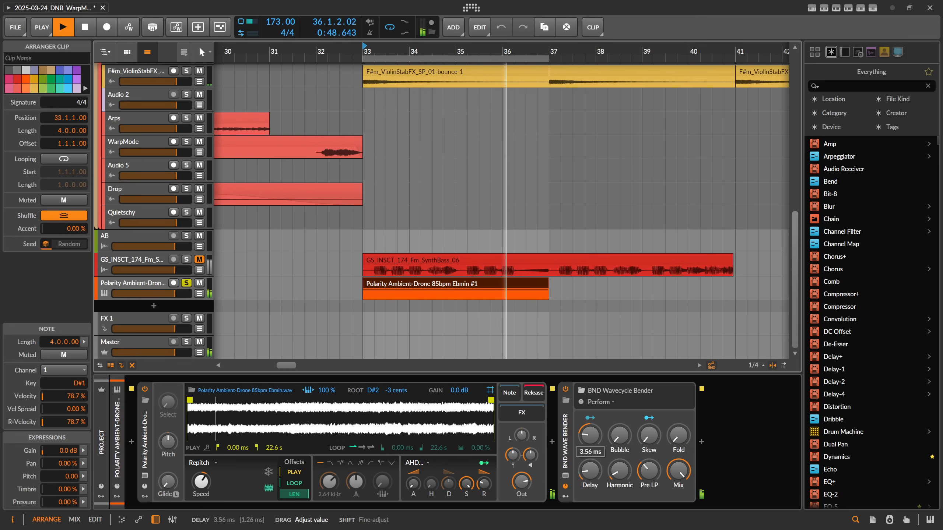
{"action": "left_click_drag", "start_coordinate": [678, 471], "coordinate": [678, 482]}
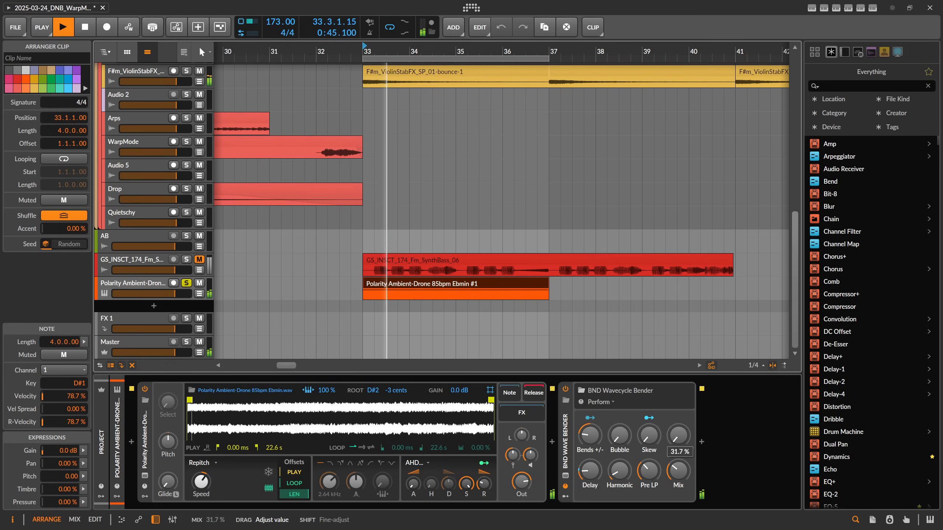
{"action": "left_click_drag", "start_coordinate": [619, 440], "coordinate": [617, 406]}
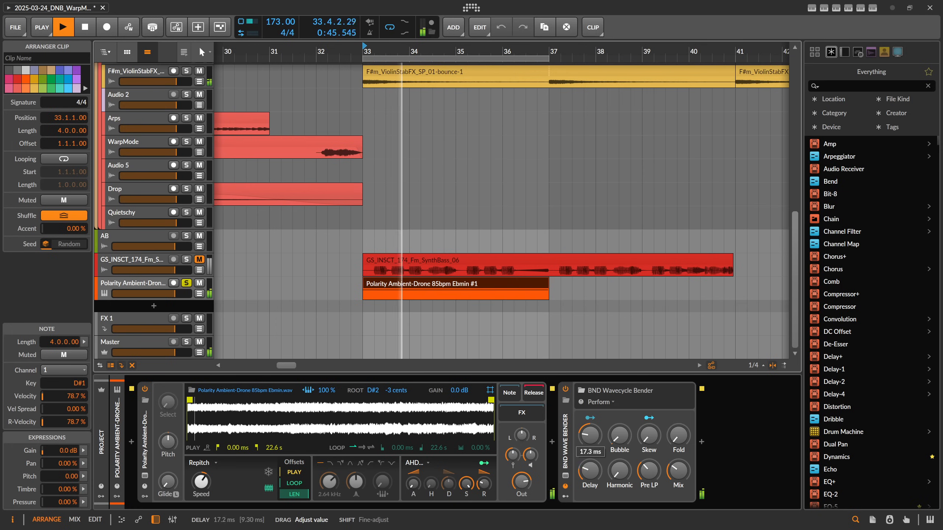
{"action": "left_click_drag", "start_coordinate": [587, 460], "coordinate": [587, 471]}
{"action": "left_click_drag", "start_coordinate": [678, 472], "coordinate": [678, 442]}
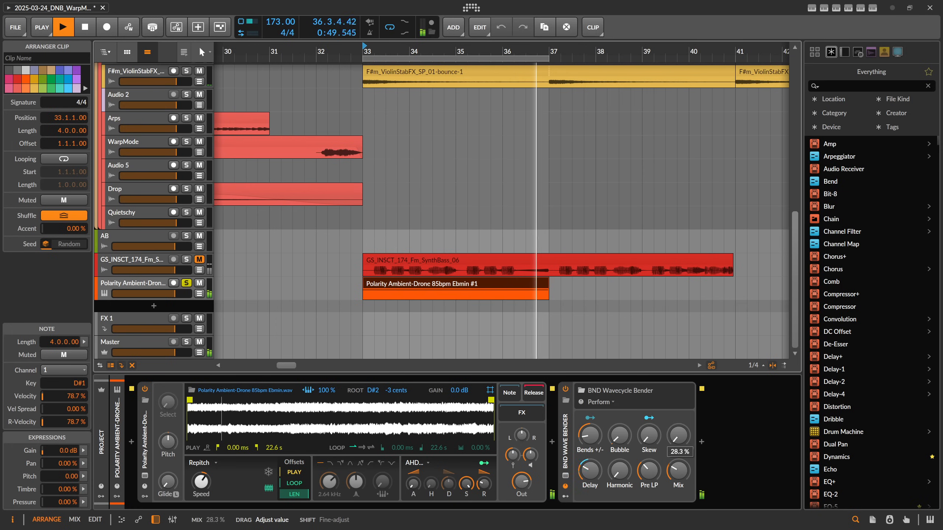
{"action": "left_click", "coordinate": [567, 441]}
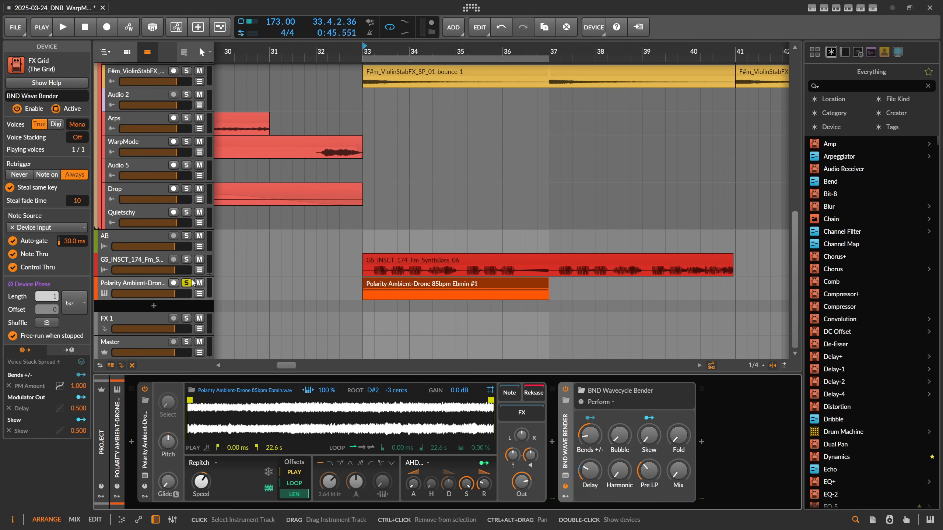
Solo the GS_INSCT_174_Fm_SynthBass_06 track and start and stop playback.
{"action": "left_click", "coordinate": [187, 259]}
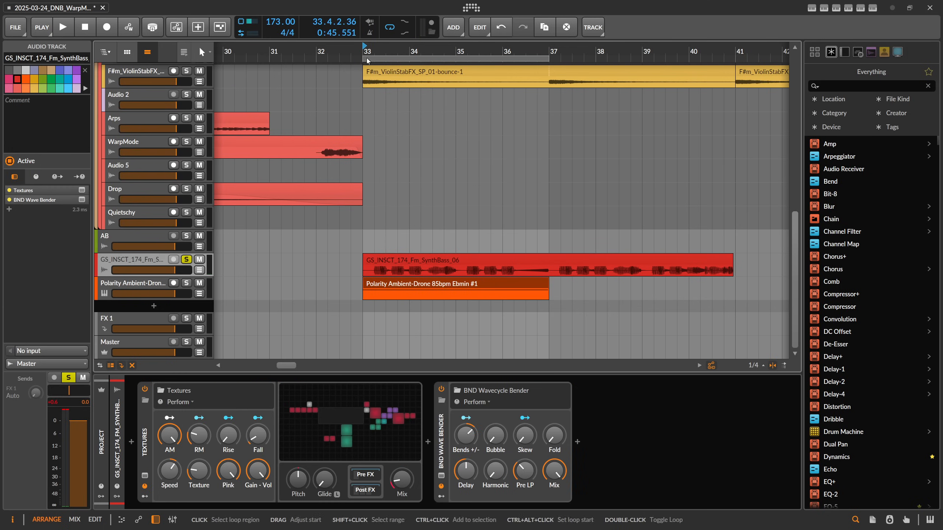
{"action": "key", "text": "space"}
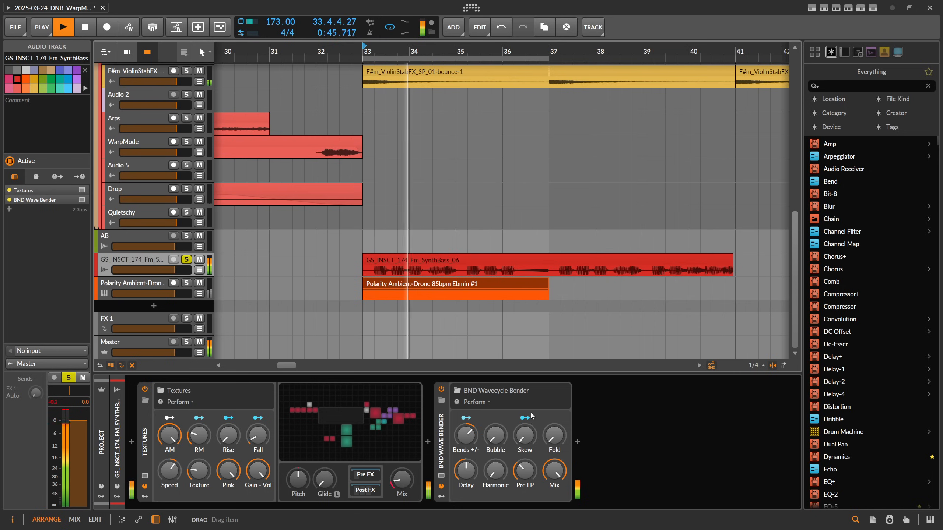
{"action": "key", "text": "space"}
Raise the synth bass Bender's Mix knob while toggling playback.
{"action": "left_click_drag", "start_coordinate": [555, 465], "coordinate": [554, 472]}
{"action": "key", "text": "space"}
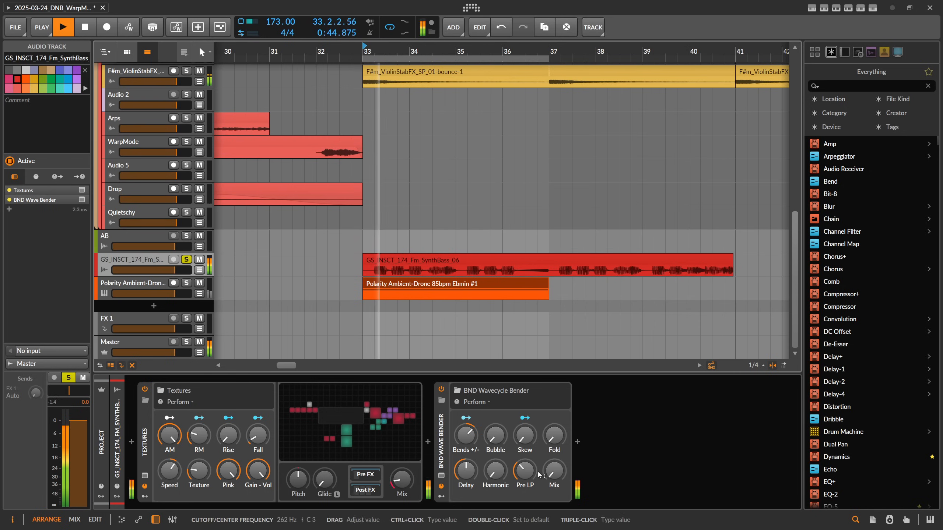
{"action": "key", "text": "space"}
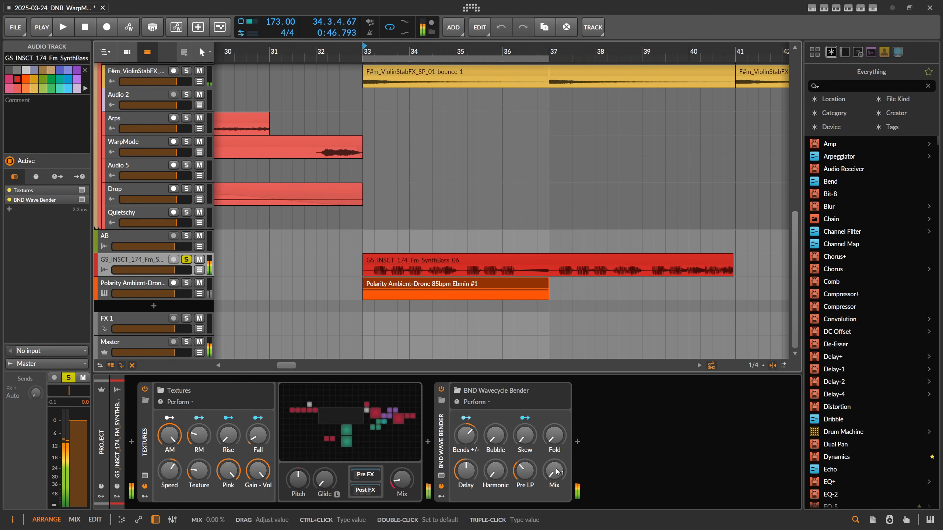
{"action": "left_click_drag", "start_coordinate": [558, 472], "coordinate": [557, 419]}
{"action": "key", "text": "space"}
Turn up the synth bass Bender's Bends +/- knob and nudge its Delay while auditioning.
{"action": "mouse_move", "coordinate": [466, 436]}
{"action": "left_mouse_down"}
{"action": "mouse_move", "coordinate": [466, 444]}
{"action": "mouse_move", "coordinate": [470, 426]}
{"action": "left_mouse_up"}
{"action": "key", "text": "space"}
{"action": "key", "text": "space"}
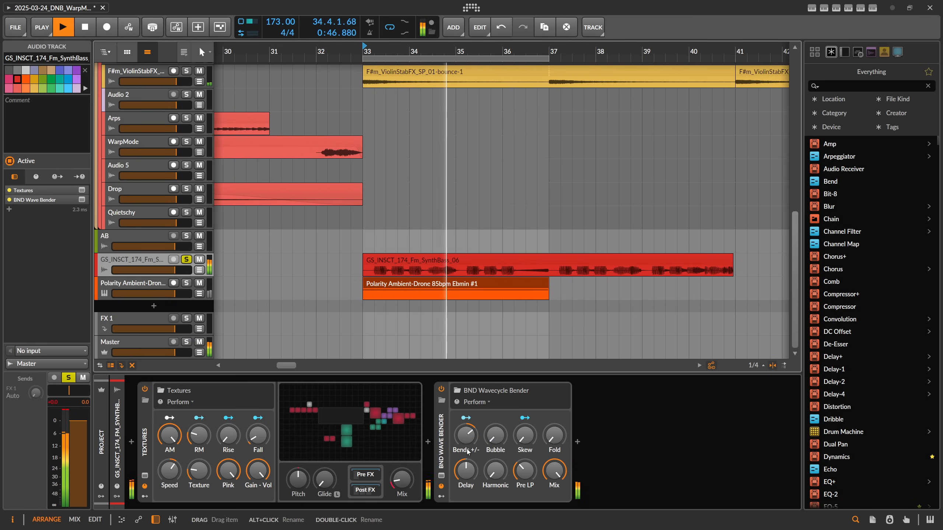
{"action": "key", "text": "space"}
{"action": "left_click_drag", "start_coordinate": [466, 471], "coordinate": [466, 473]}
{"action": "key", "text": "space"}
Lower the Bends +/- knob and audition the synth bass by starting and stopping playback repeatedly.
{"action": "left_click_drag", "start_coordinate": [469, 440], "coordinate": [467, 470]}
{"action": "key", "text": "space"}
{"action": "key", "text": "space"}
{"action": "key", "text": "space"}
{"action": "key", "text": "space"}
{"action": "key", "text": "space"}
{"action": "key", "text": "space"}
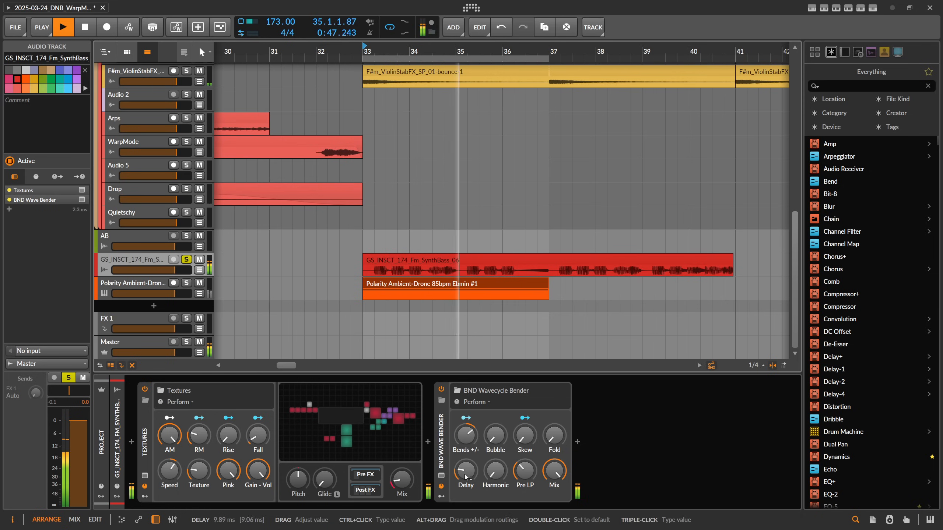
{"action": "key", "text": "space"}
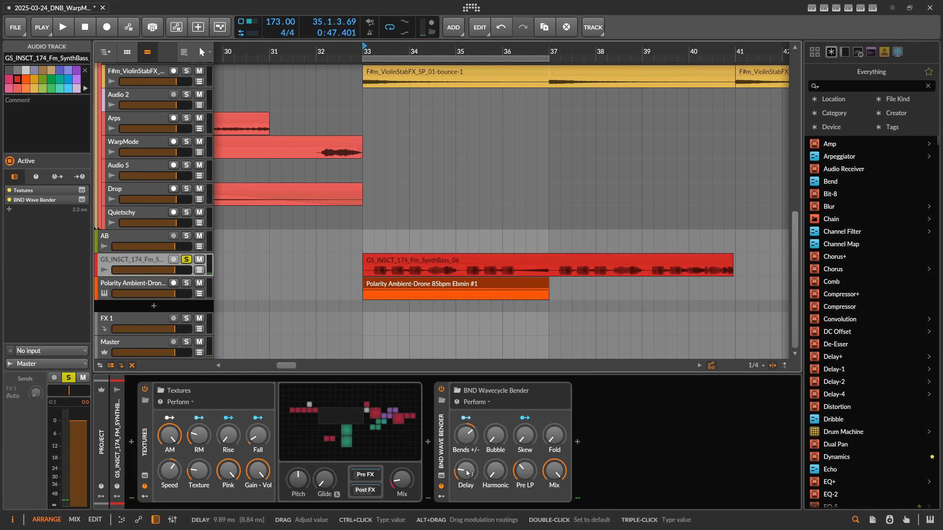
Open the synth bass Bender's grid editor, select the Delay module and adjust its delay time.
{"action": "double_click", "coordinate": [441, 442]}
{"action": "double_click", "coordinate": [627, 411]}
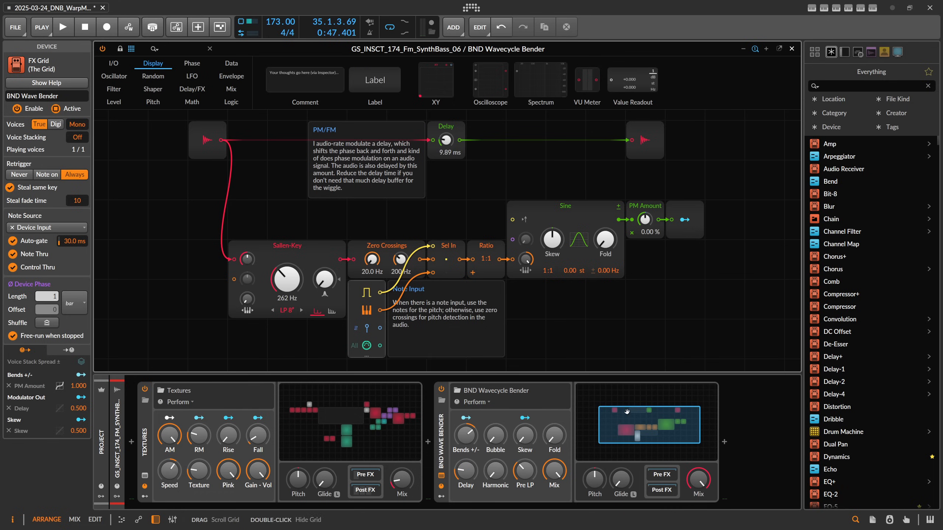
{"action": "left_click", "coordinate": [447, 128]}
{"action": "double_click", "coordinate": [464, 471]}
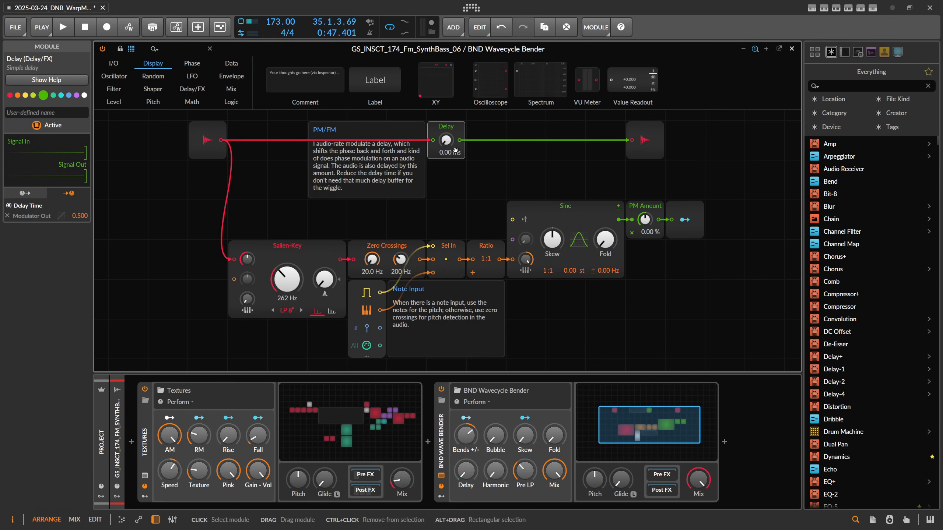
{"action": "left_click_drag", "start_coordinate": [444, 141], "coordinate": [444, 136]}
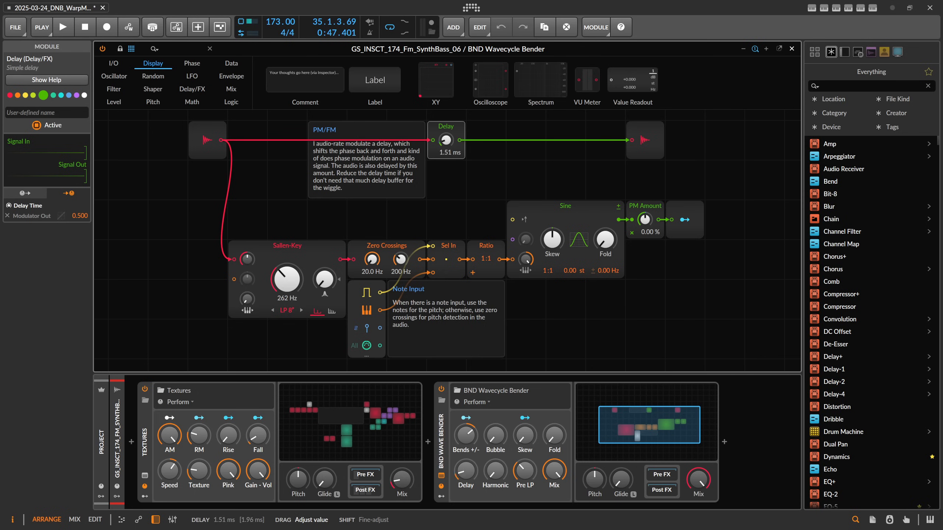
Adjust the Bender's Bends +/- and Delay knobs, bringing the delay down to about 0.49 ms.
{"action": "left_click_drag", "start_coordinate": [470, 441], "coordinate": [471, 427]}
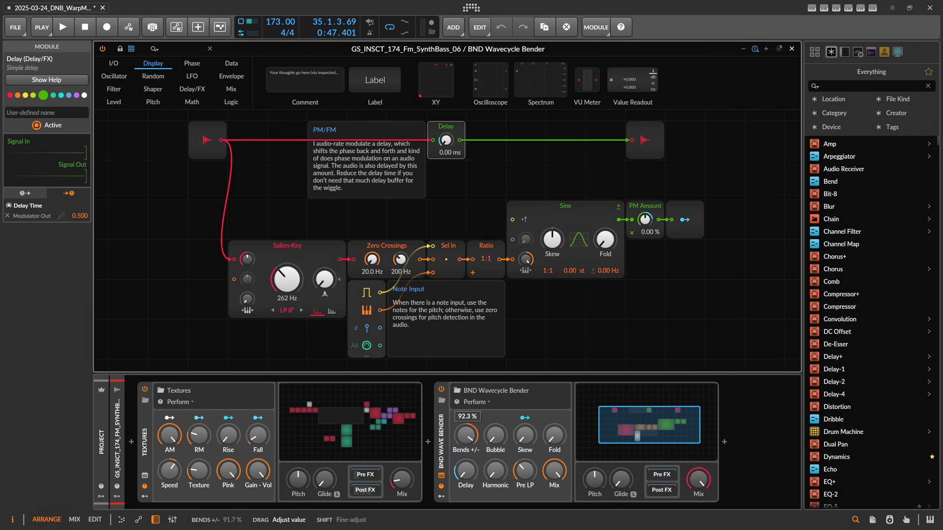
{"action": "left_click_drag", "start_coordinate": [465, 470], "coordinate": [463, 471]}
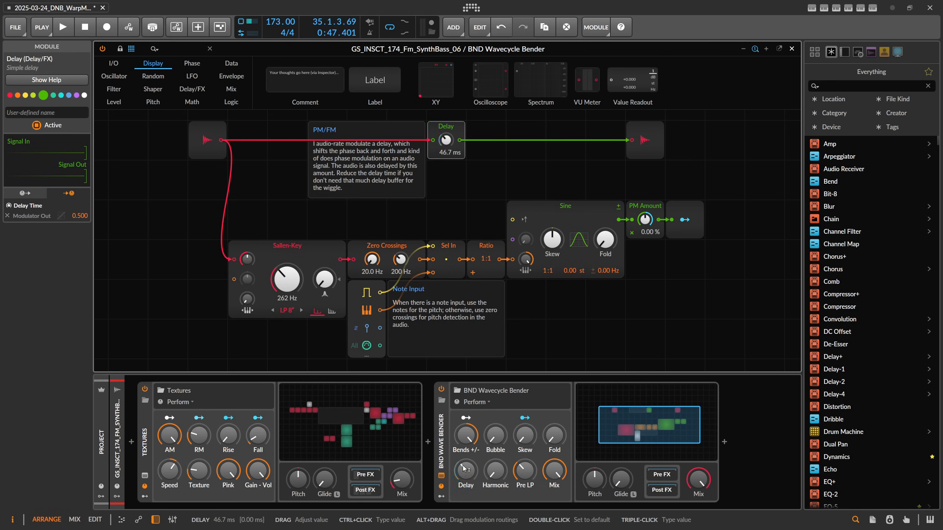
{"action": "double_click", "coordinate": [464, 472]}
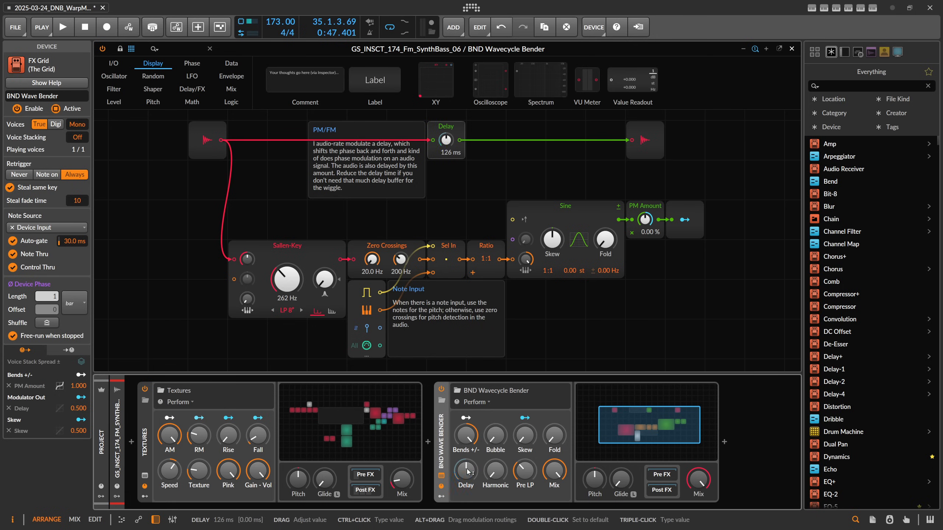
{"action": "left_click_drag", "start_coordinate": [466, 452], "coordinate": [467, 479]}
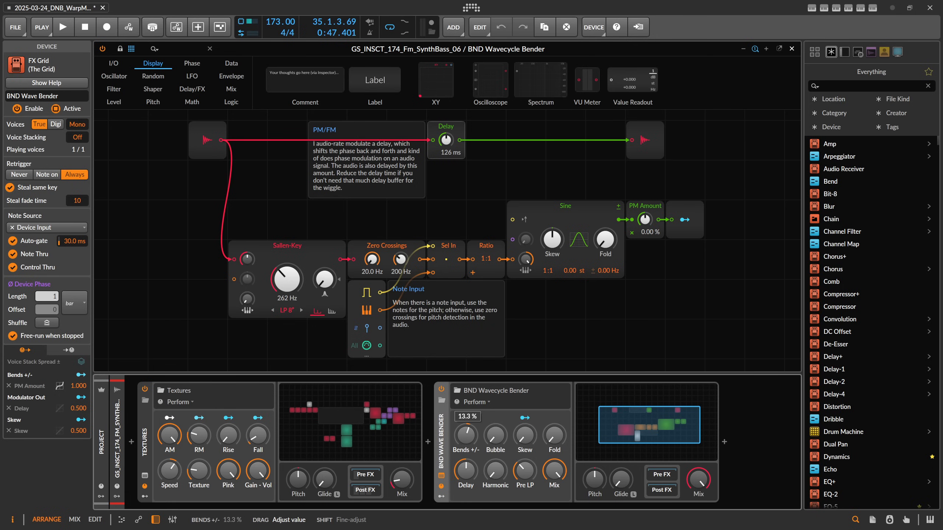
{"action": "left_click_drag", "start_coordinate": [466, 450], "coordinate": [467, 438]}
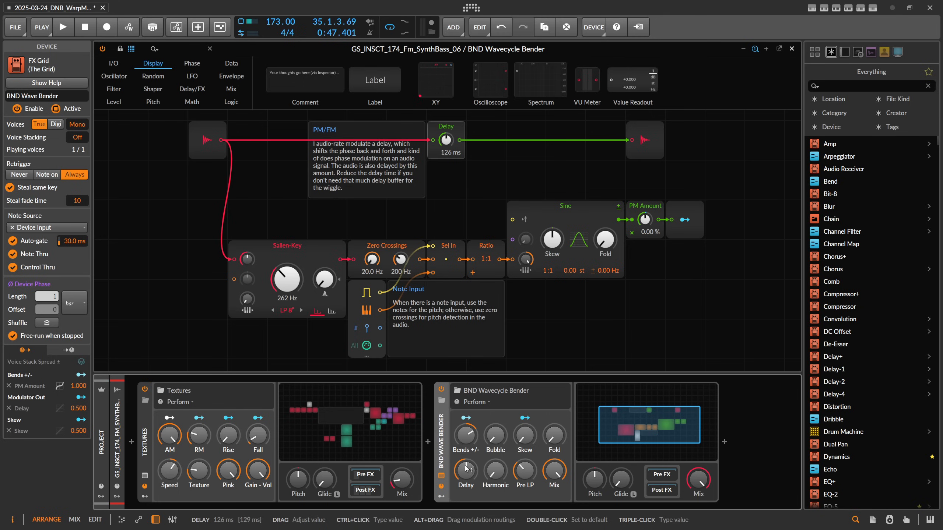
{"action": "left_click_drag", "start_coordinate": [469, 471], "coordinate": [468, 486]}
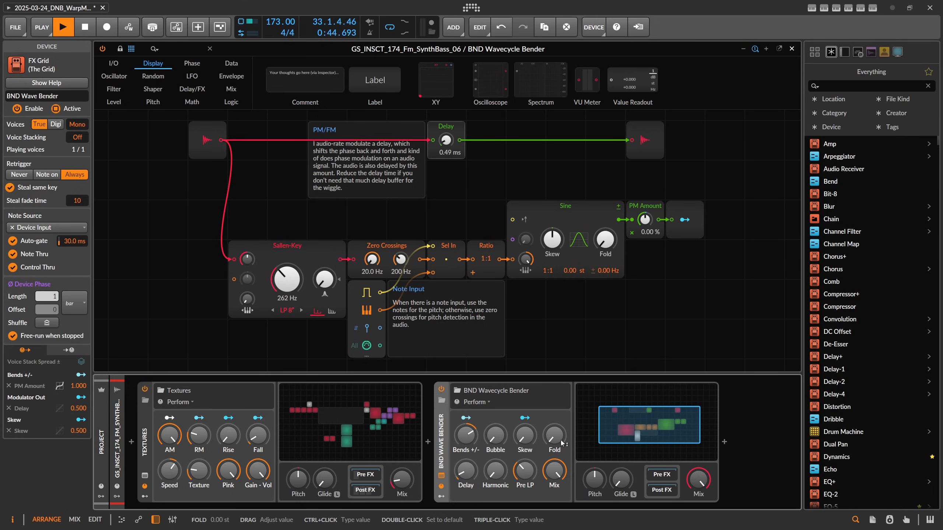
Play the bass, then set Delay to about 2.20 ms and Bends +/- to about 43%.
{"action": "key", "text": "space"}
{"action": "key", "text": "space"}
{"action": "left_click_drag", "start_coordinate": [466, 473], "coordinate": [496, 472]}
{"action": "left_click_drag", "start_coordinate": [468, 440], "coordinate": [468, 446]}
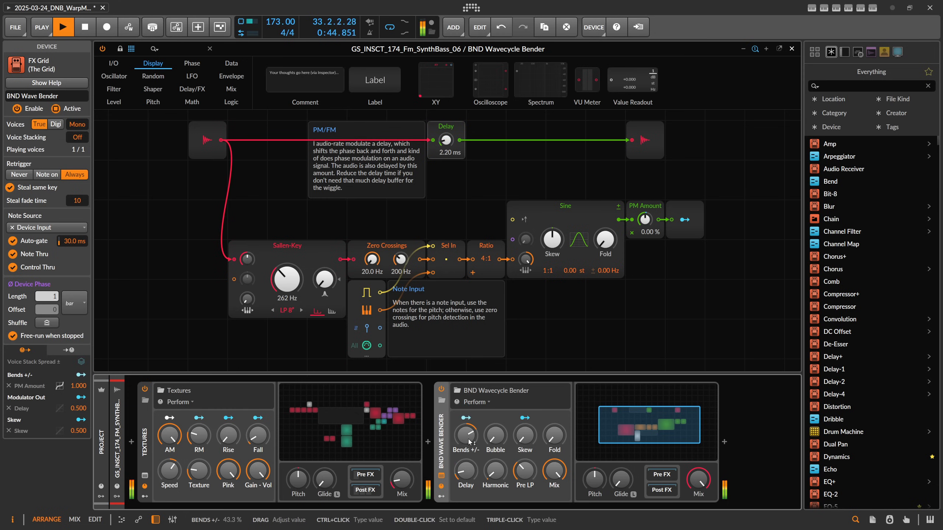
Set the Bender's Fold to 12 st.
{"action": "left_click_drag", "start_coordinate": [698, 479], "coordinate": [698, 483]}
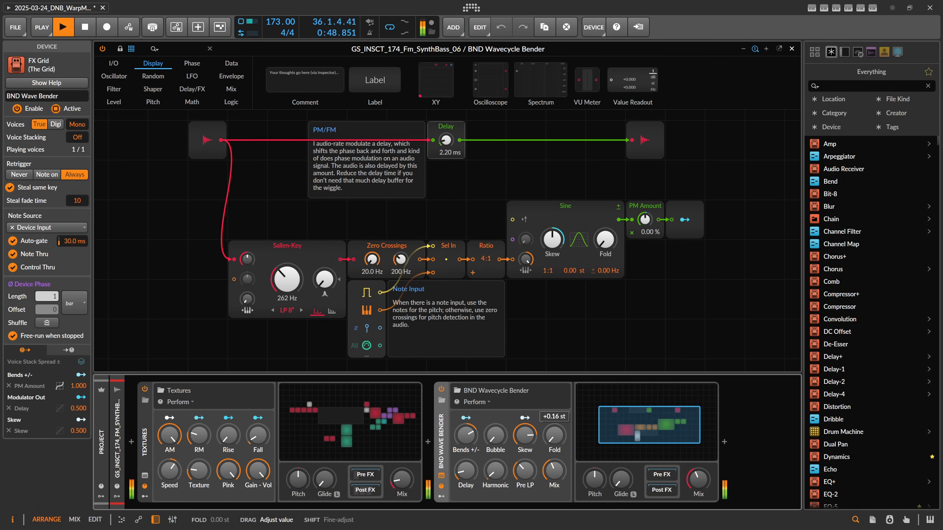
{"action": "left_click_drag", "start_coordinate": [555, 435], "coordinate": [554, 427]}
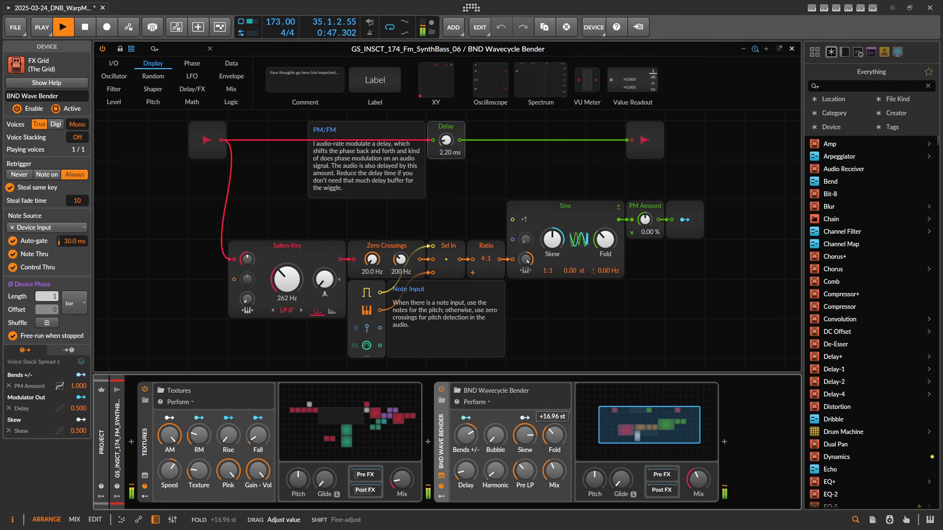
{"action": "left_click", "coordinate": [551, 430], "text": "ctrl"}
{"action": "type", "text": "12 st"}
{"action": "key", "text": "Return"}
Lower the Bender's Mix, stop playback and close the grid editor.
{"action": "left_click_drag", "start_coordinate": [555, 463], "coordinate": [555, 473]}
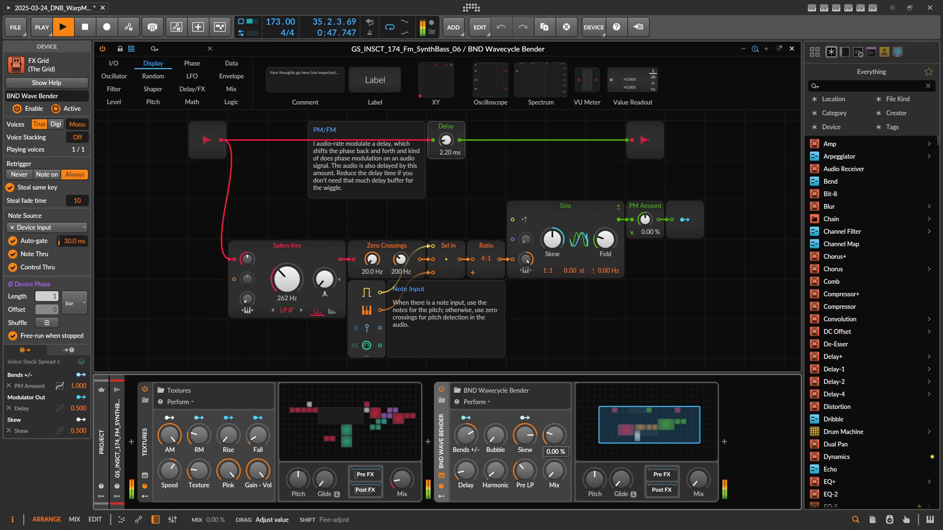
{"action": "key", "text": "space"}
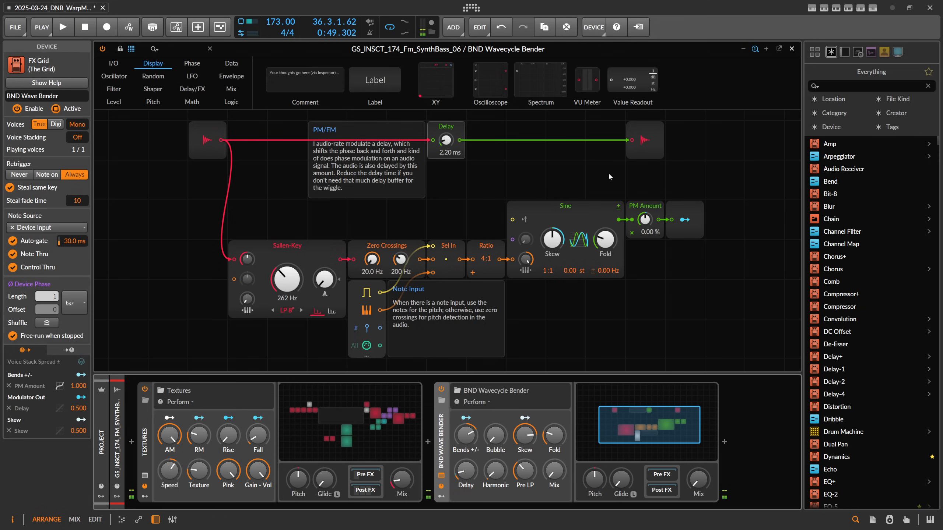
{"action": "left_click", "coordinate": [791, 49]}
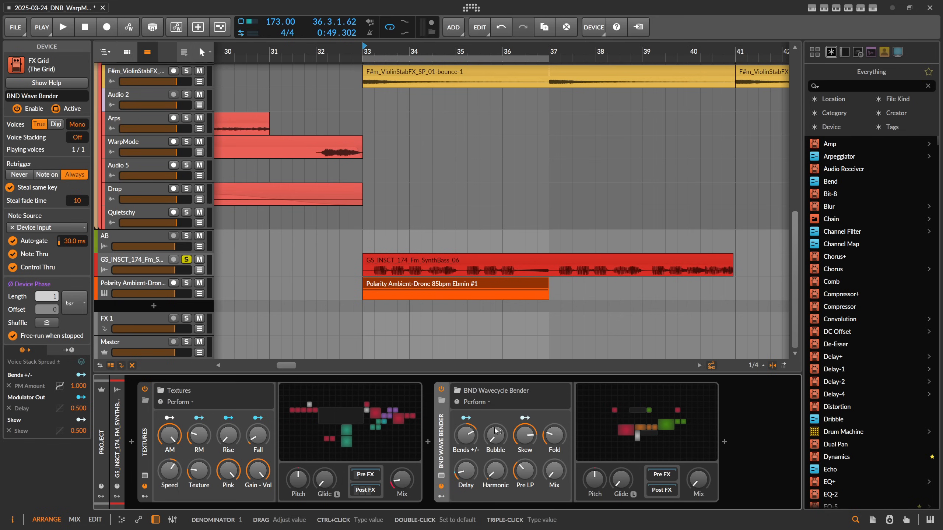
Reopen the grid editor to inspect the Zero Crossings and Sallen-Key modules, then close it.
{"action": "left_click", "coordinate": [649, 425]}
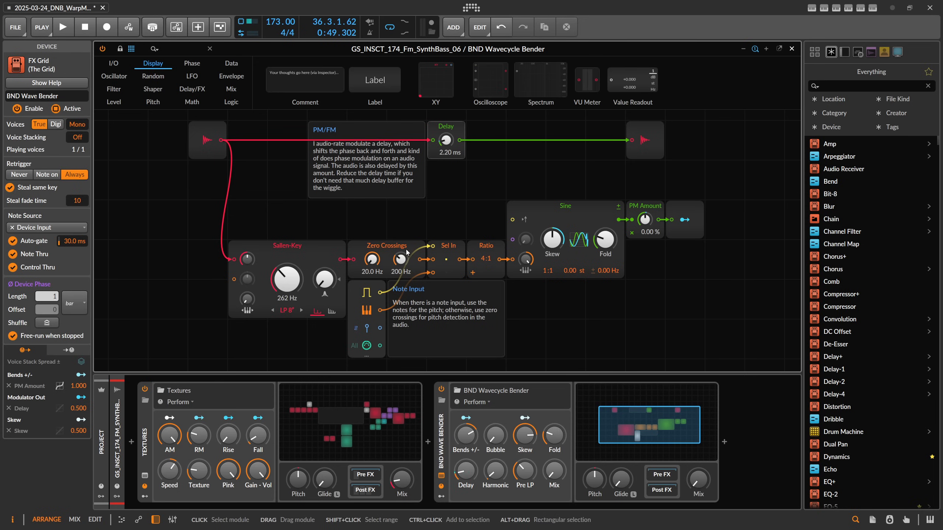
{"action": "left_click", "coordinate": [384, 248]}
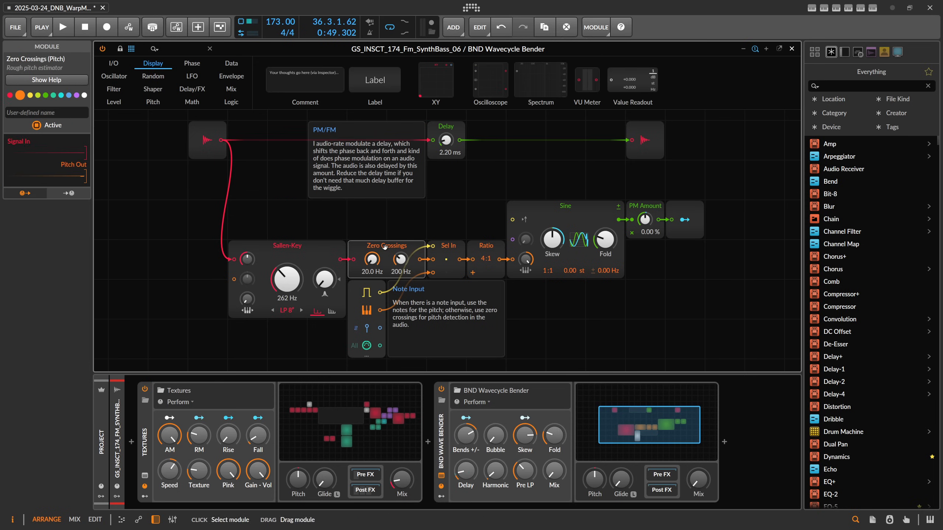
{"action": "left_click", "coordinate": [321, 248]}
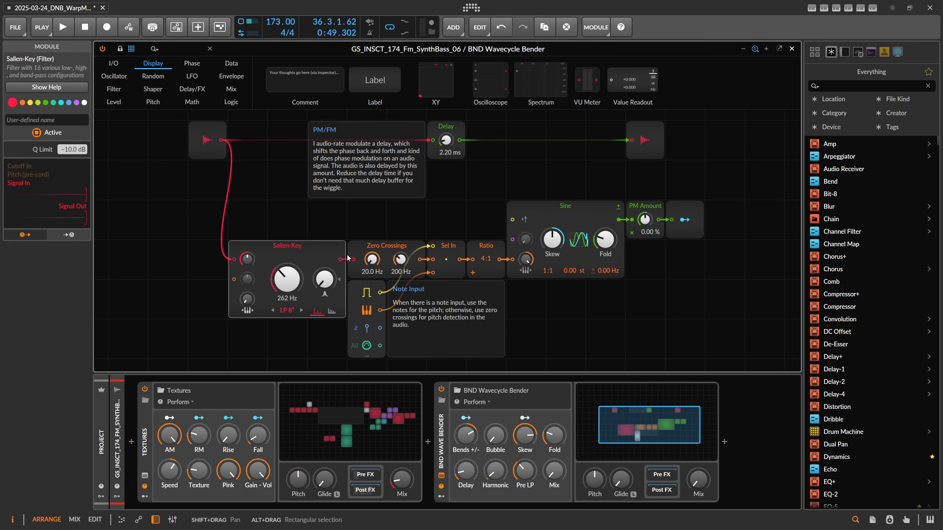
{"action": "left_click", "coordinate": [791, 48]}
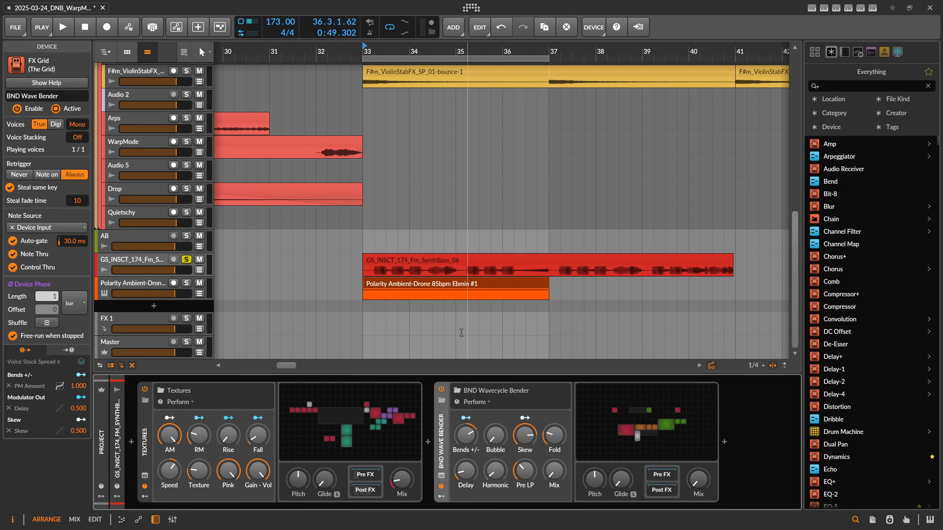